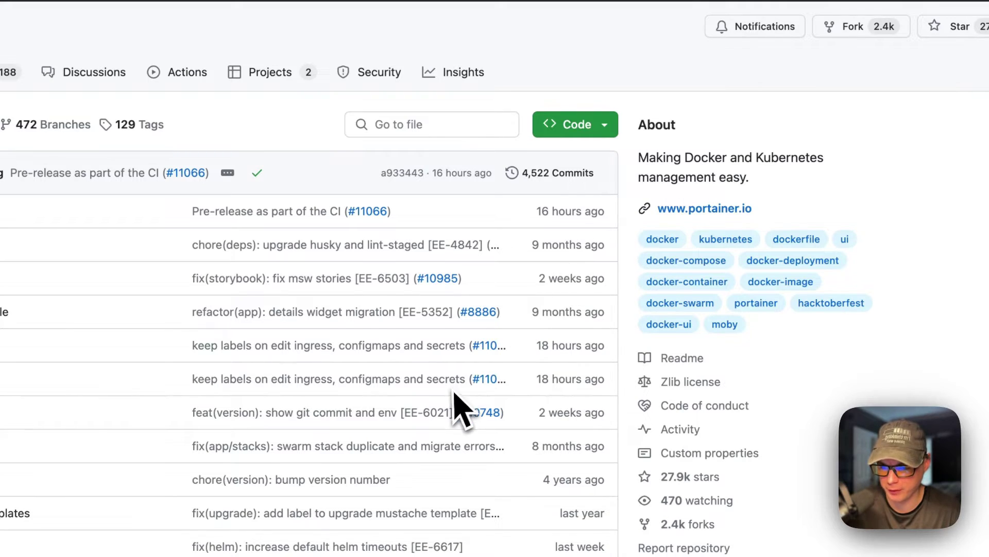
- Scroll down through the Portainer README and back up slightly
{"action": "scroll", "coordinate": [460, 407], "scroll_direction": "down", "scroll_amount": 15}
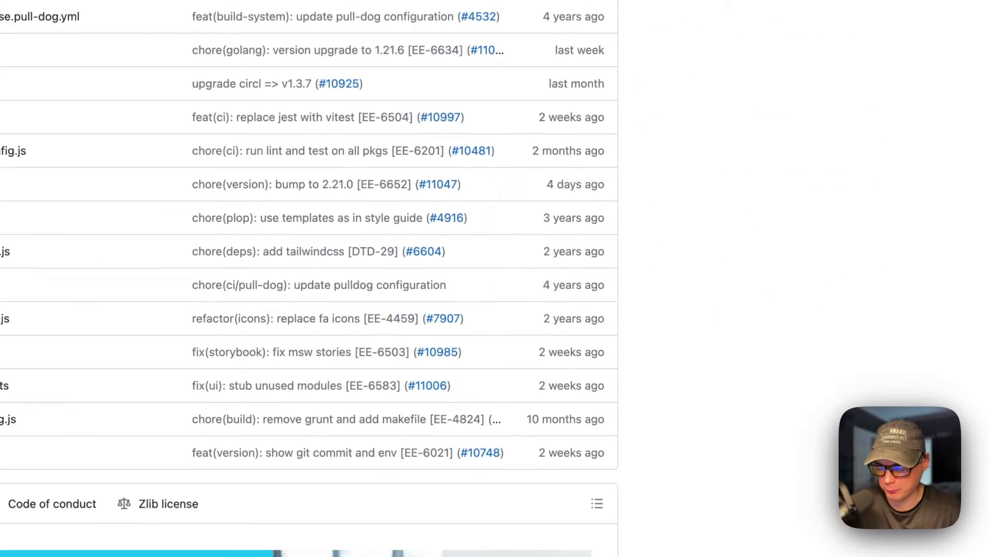
{"action": "scroll", "coordinate": [309, 278], "scroll_direction": "down", "scroll_amount": 8}
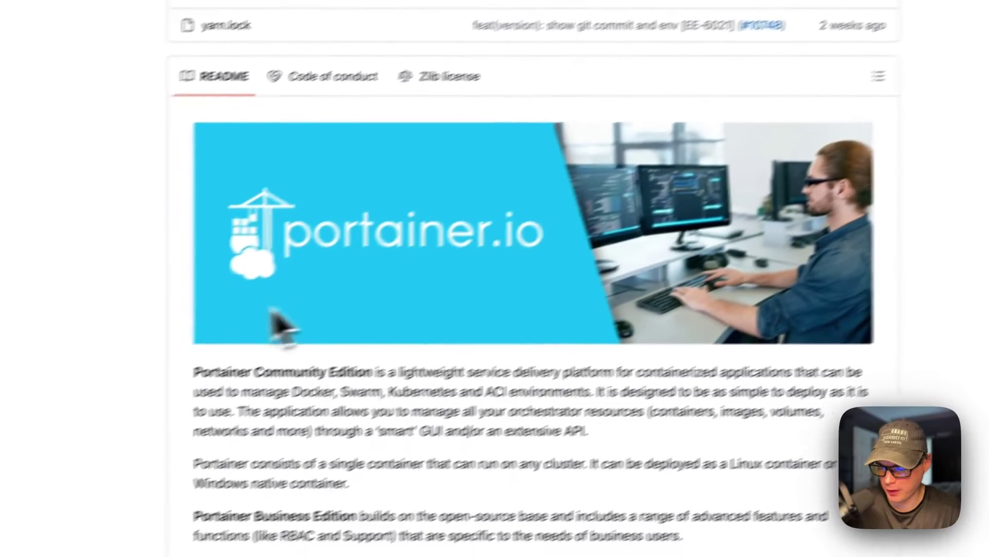
{"action": "scroll", "coordinate": [170, 340], "scroll_direction": "down", "scroll_amount": 5}
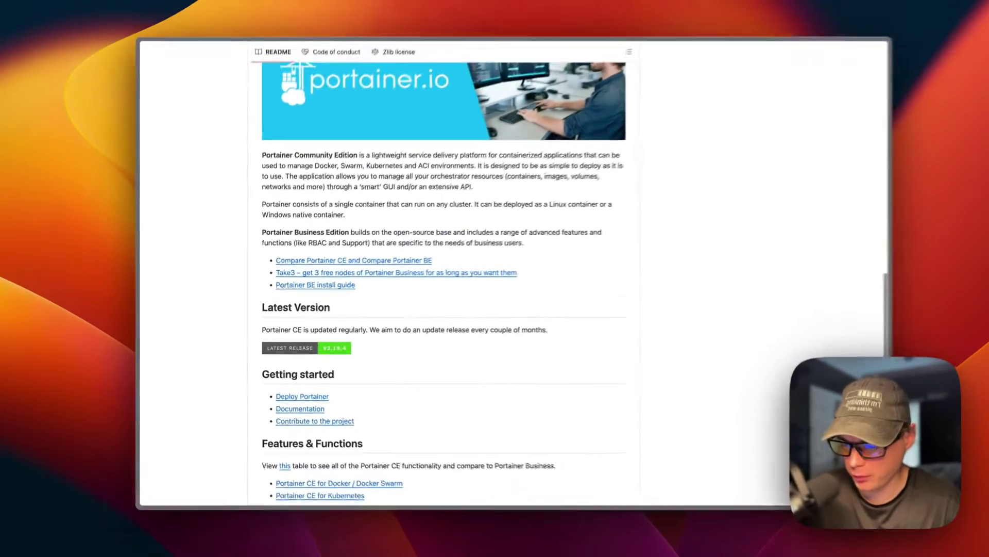
{"action": "scroll", "coordinate": [629, 278], "scroll_direction": "down", "scroll_amount": 4}
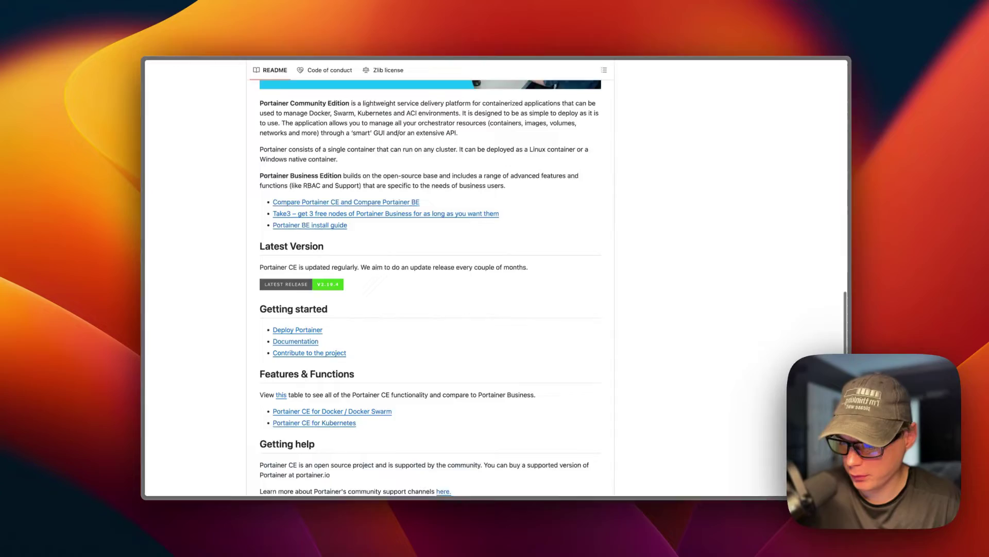
{"action": "scroll", "coordinate": [210, 319], "scroll_direction": "up", "scroll_amount": 15}
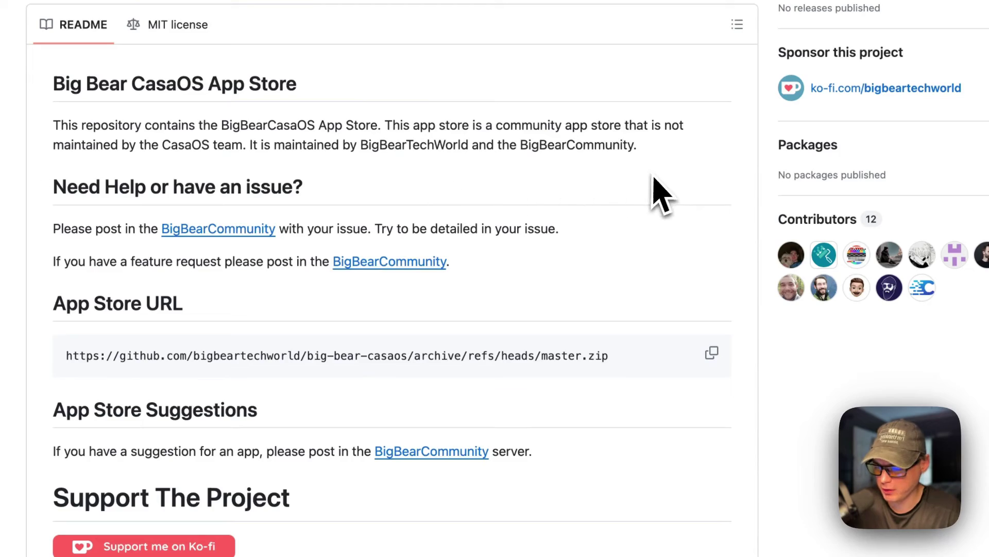
- Scroll past the README's Apps table and copy the Big Bear App Store URL
{"action": "scroll", "coordinate": [437, 349], "scroll_direction": "down", "scroll_amount": 15}
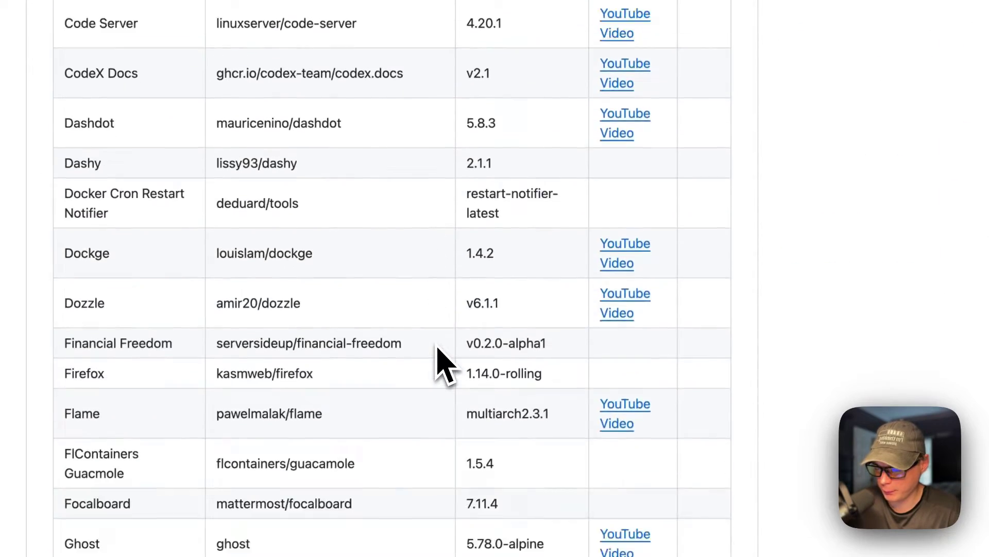
{"action": "scroll", "coordinate": [437, 348], "scroll_direction": "down", "scroll_amount": 20}
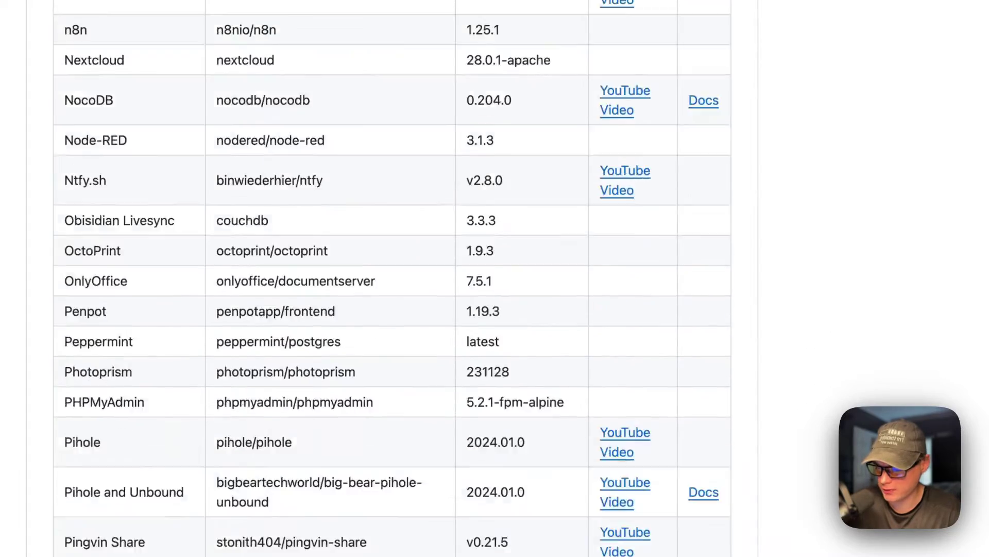
{"action": "scroll", "coordinate": [437, 348], "scroll_direction": "down", "scroll_amount": 20}
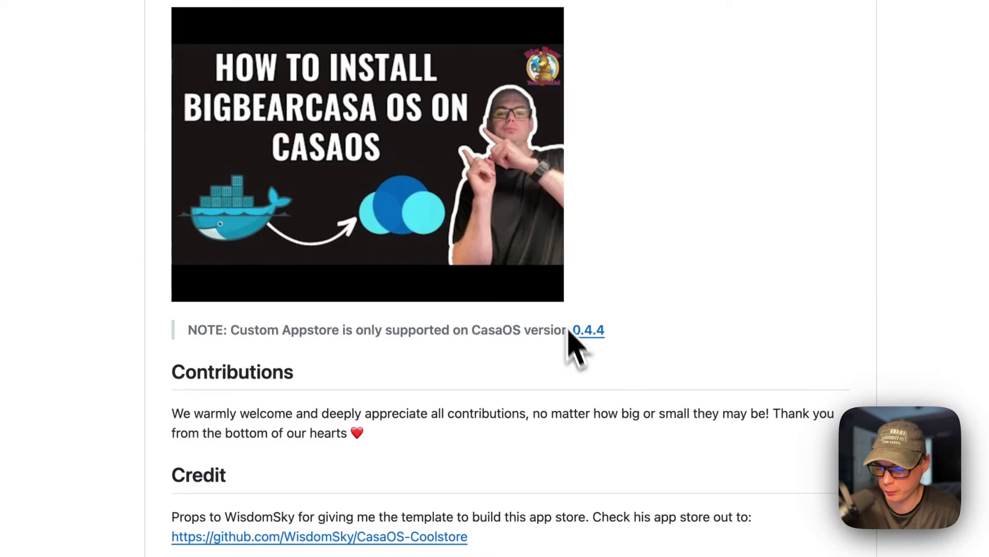
{"action": "scroll", "coordinate": [508, 195], "scroll_direction": "up", "scroll_amount": 20}
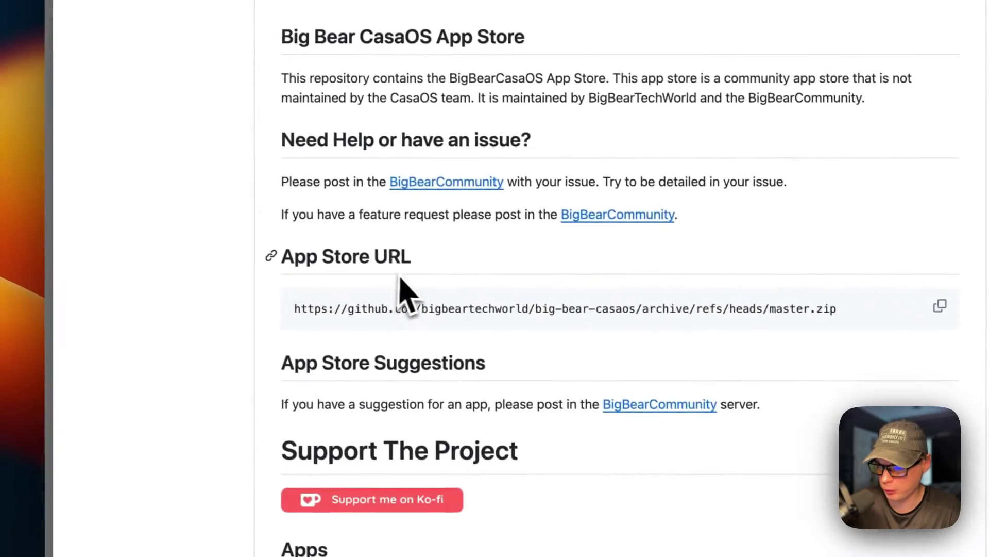
{"action": "left_click", "coordinate": [830, 240]}
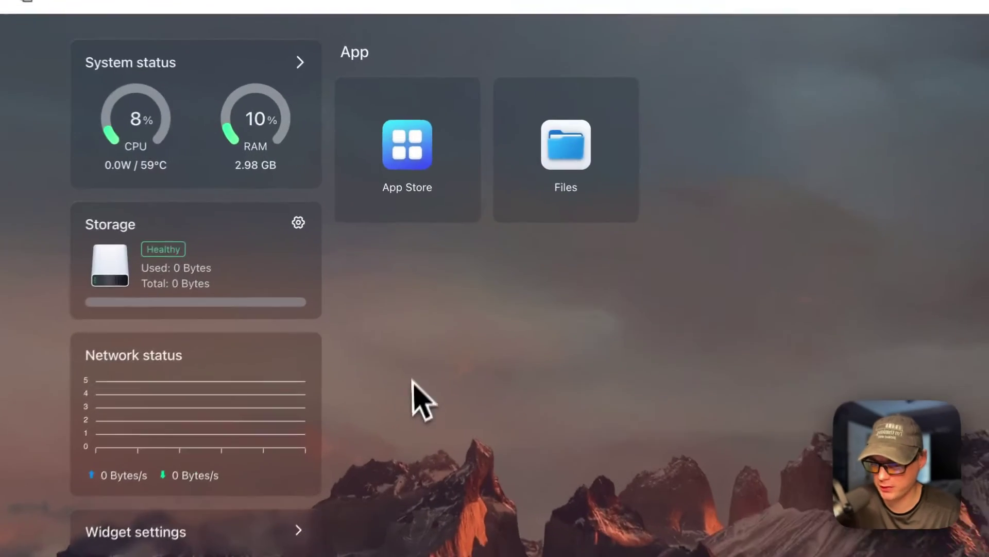
- Paste the copied Big Bear URL under More apps in the CasaOS App Store and add it
{"action": "left_click", "coordinate": [398, 149]}
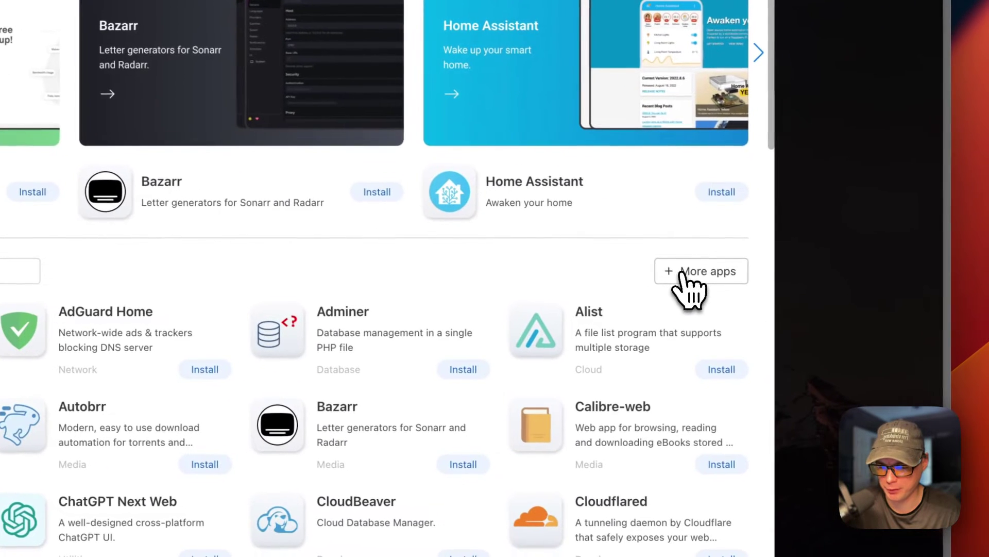
{"action": "left_click", "coordinate": [682, 273]}
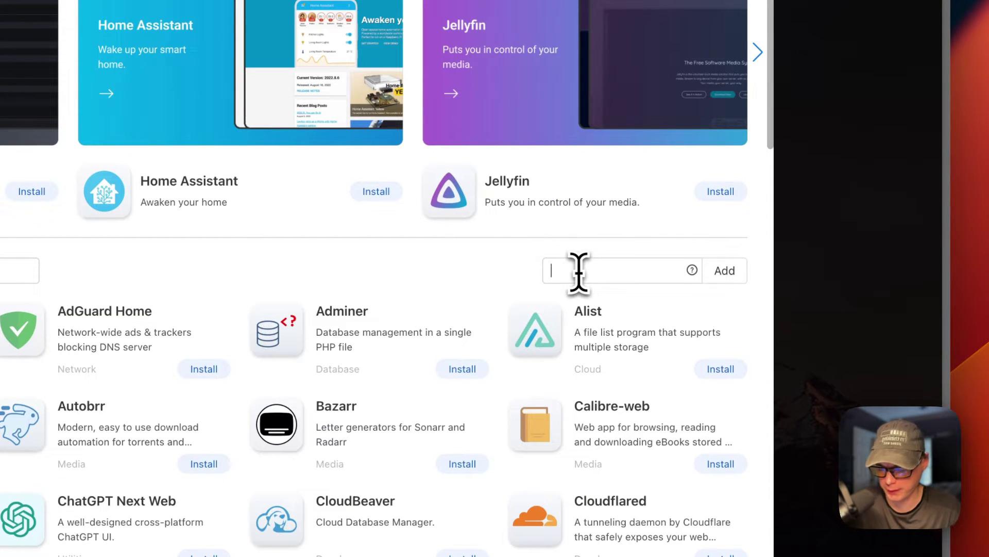
{"action": "key", "text": "super+v"}
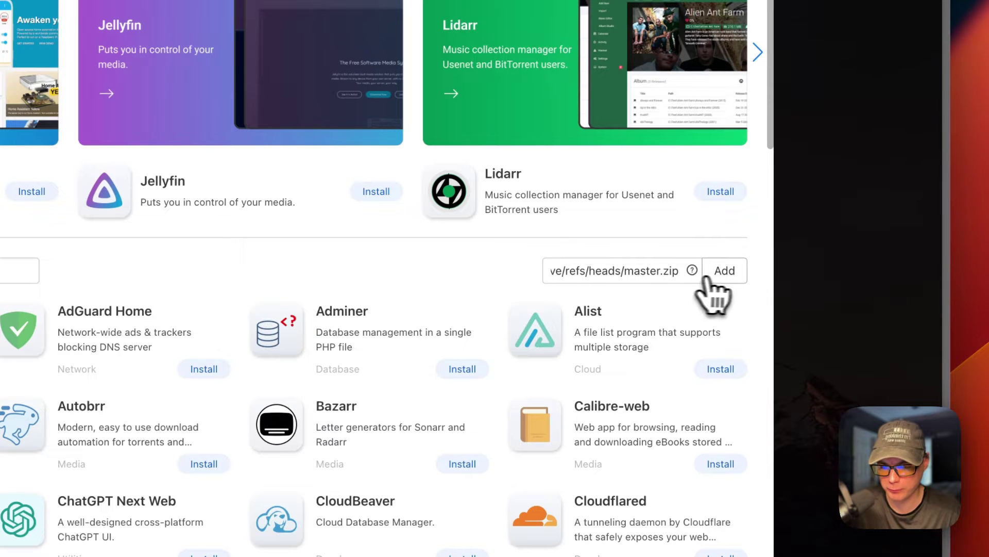
{"action": "left_click", "coordinate": [728, 277]}
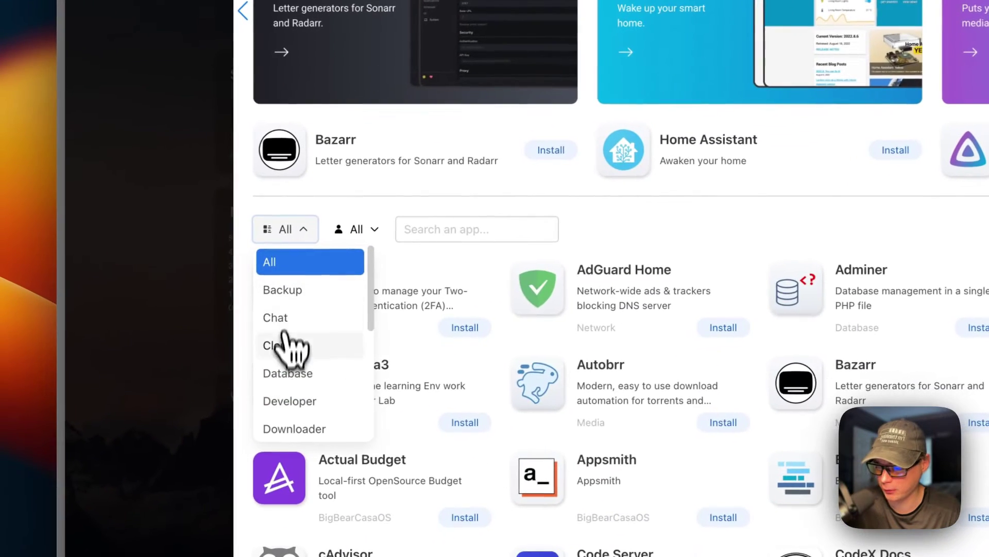
- Reload CasaOS and filter the App Store to the BigBearCasaOS category to locate Portainer
{"action": "key", "text": "super+r"}
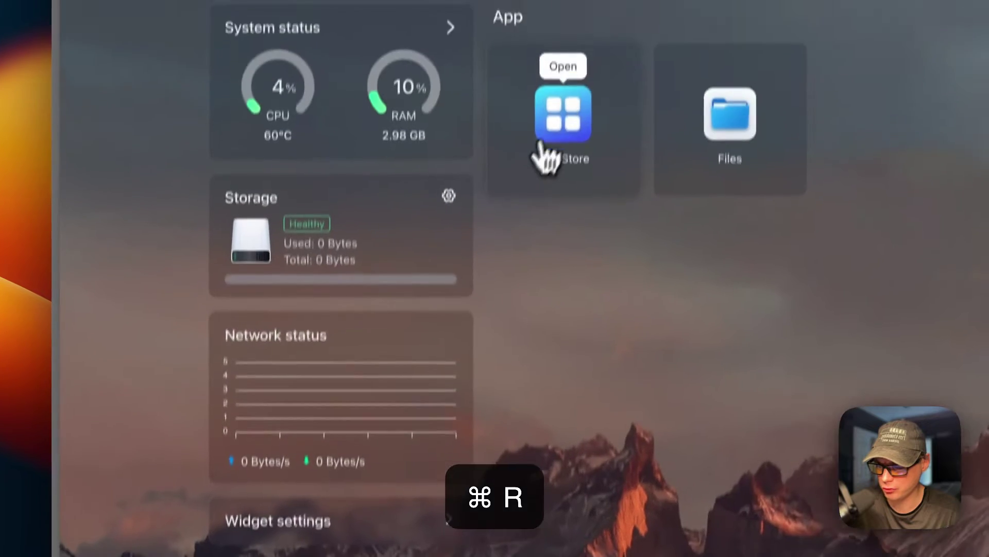
{"action": "left_click", "coordinate": [536, 154]}
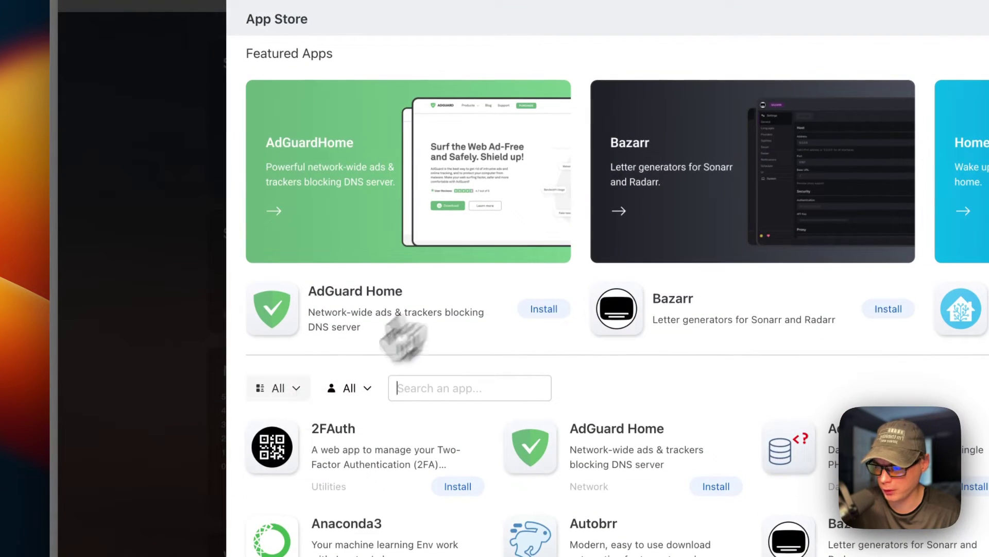
{"action": "scroll", "coordinate": [269, 394], "scroll_direction": "down", "scroll_amount": 5}
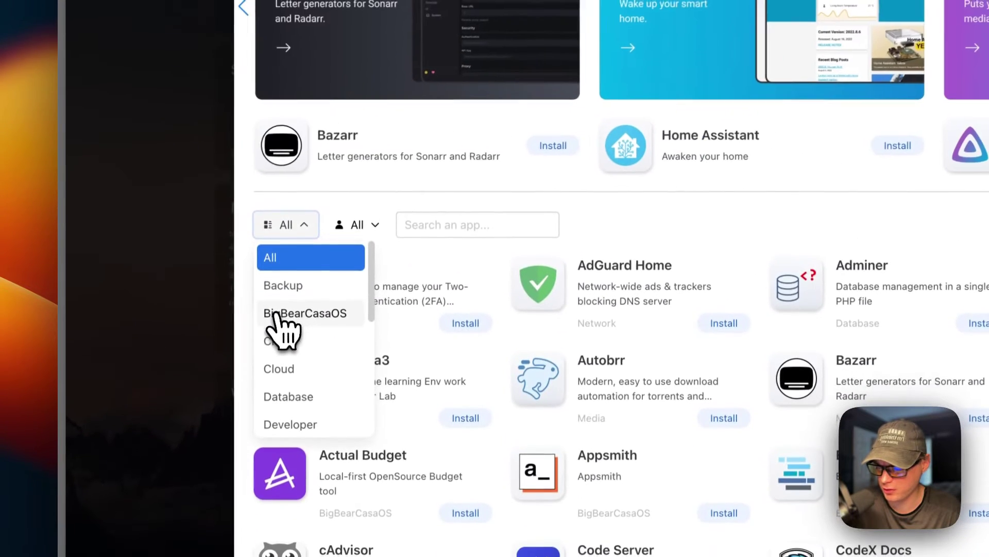
{"action": "left_click", "coordinate": [310, 312]}
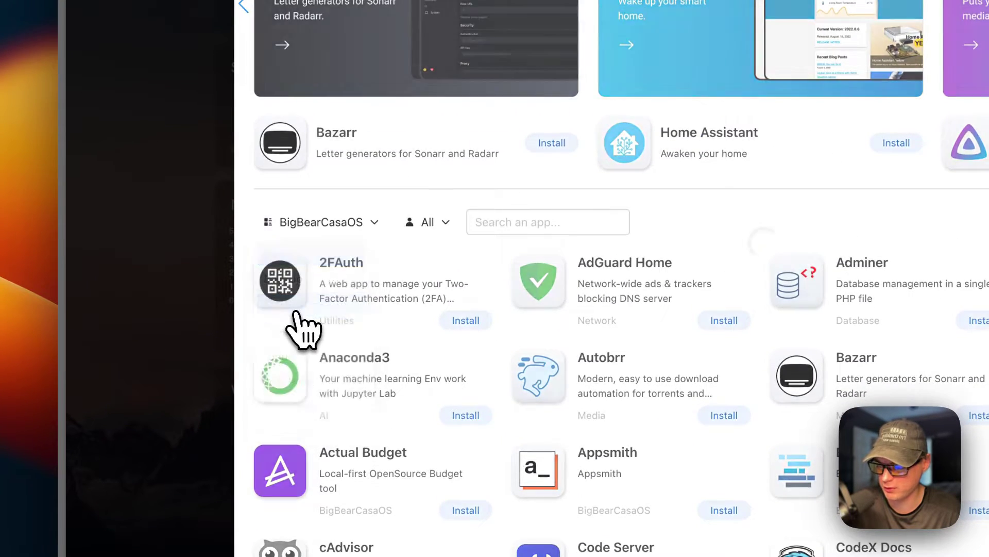
{"action": "scroll", "coordinate": [459, 322], "scroll_direction": "down", "scroll_amount": 15}
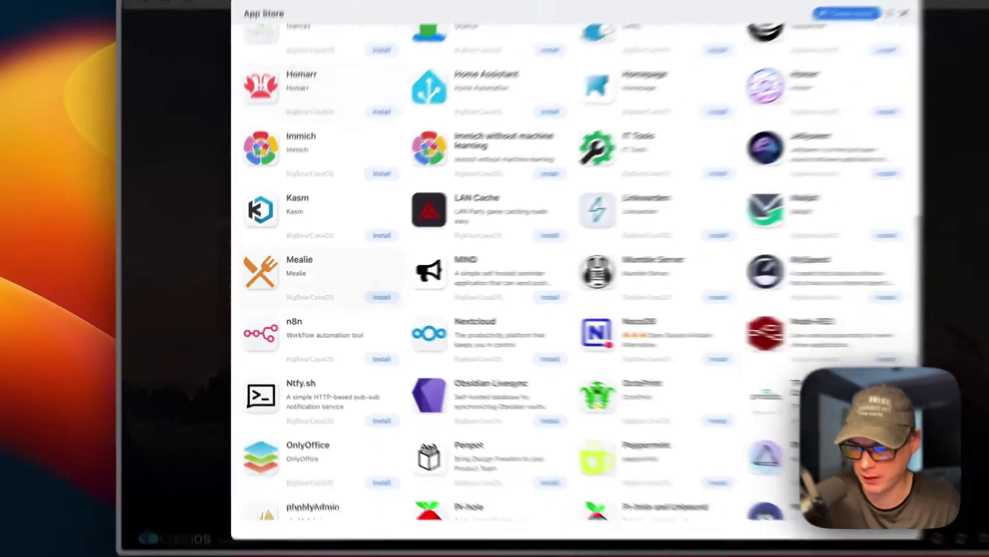
{"action": "scroll", "coordinate": [495, 278], "scroll_direction": "down", "scroll_amount": 10}
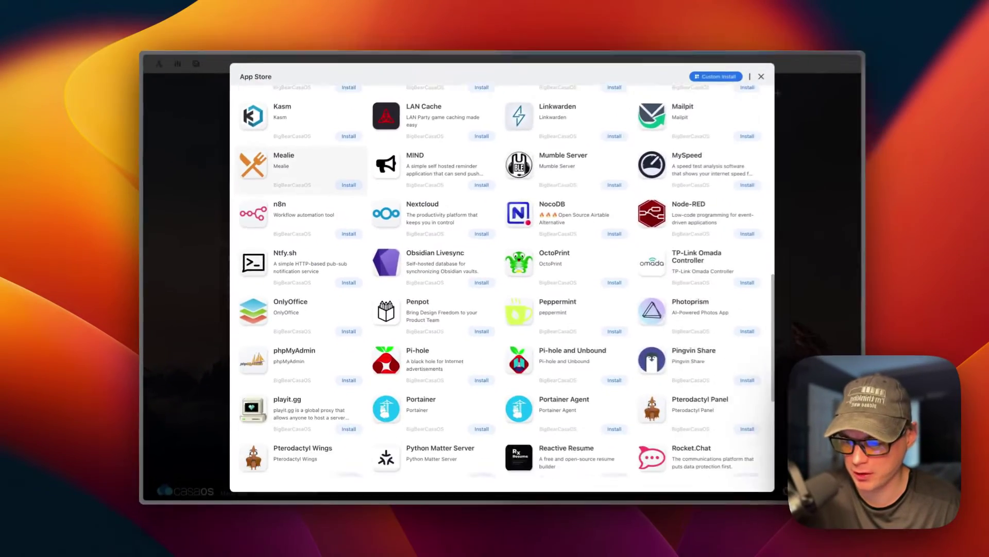
{"action": "scroll", "coordinate": [343, 318], "scroll_direction": "up", "scroll_amount": 20}
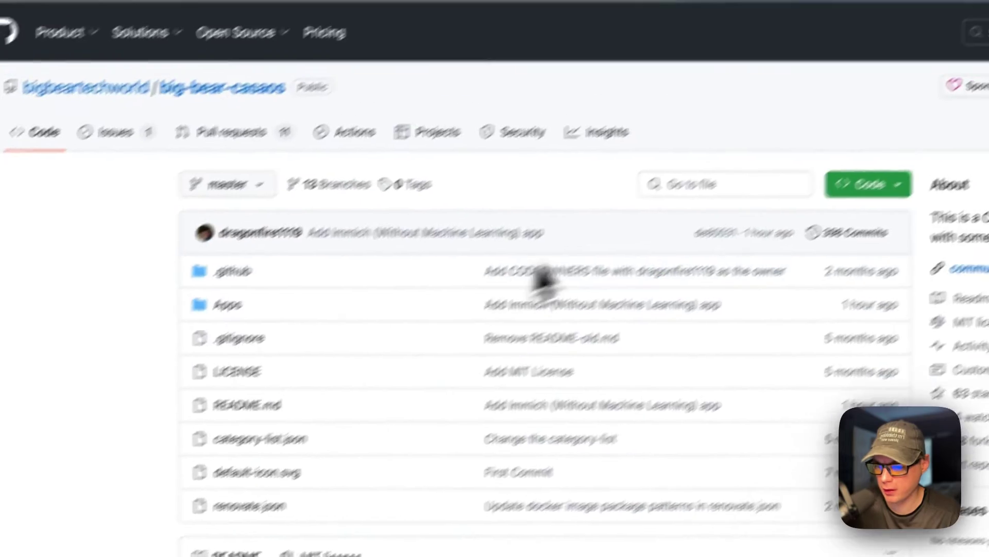
- Search the repository for 'portain' and open Apps/portainer/docker-compose.yml
{"action": "left_click", "coordinate": [797, 126]}
{"action": "type", "text": "port"}
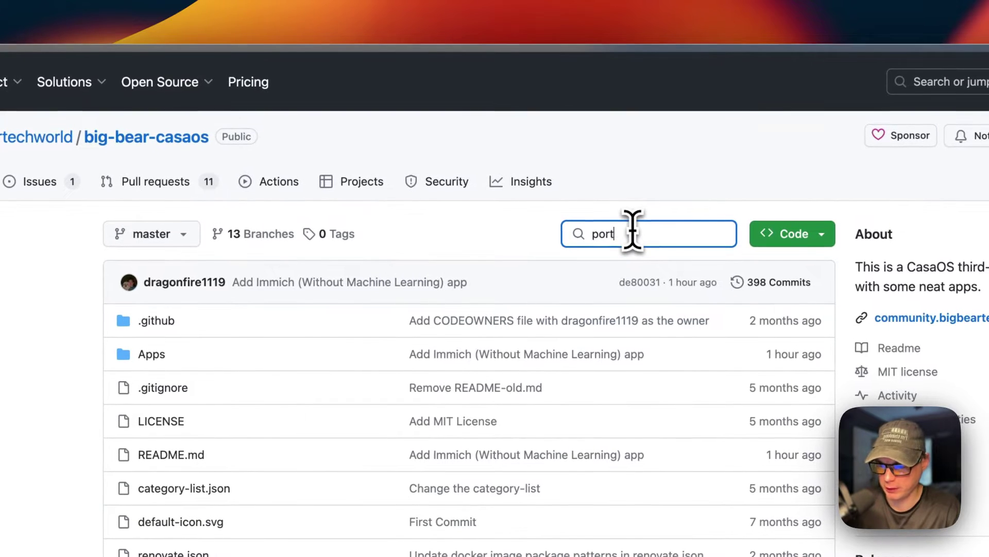
{"action": "type", "text": "ainer"}
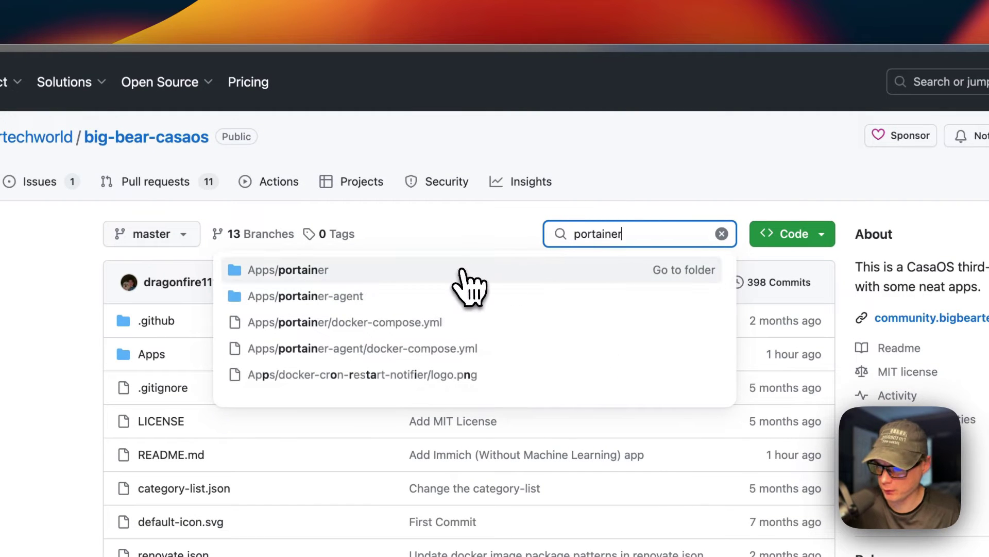
{"action": "left_click", "coordinate": [354, 278]}
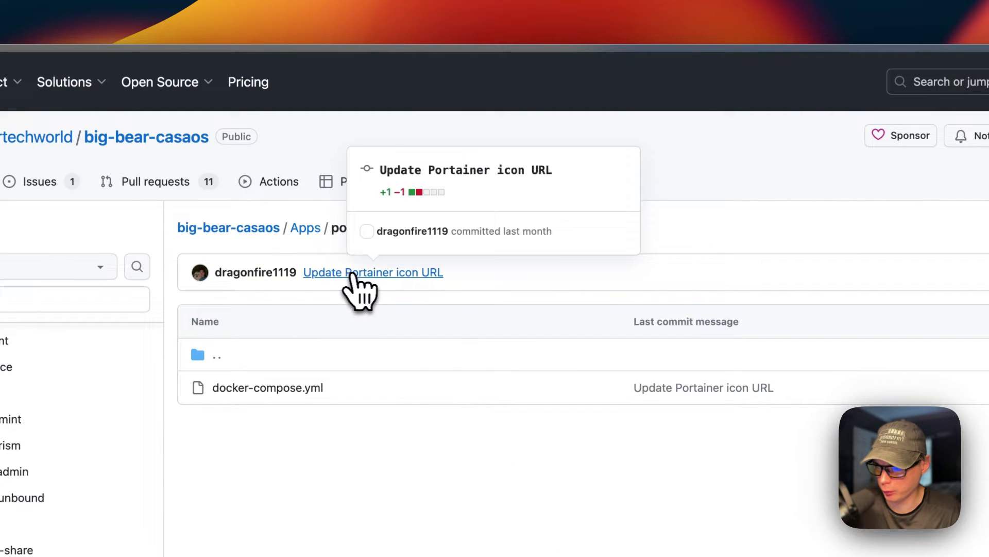
{"action": "left_click", "coordinate": [265, 386]}
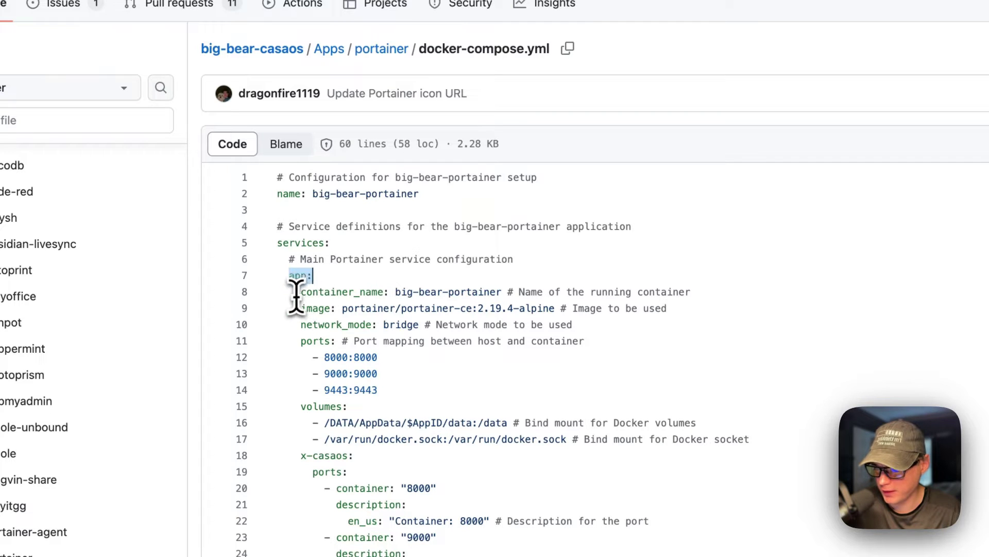
{"action": "left_click_drag", "start_coordinate": [296, 297], "coordinate": [693, 292]}
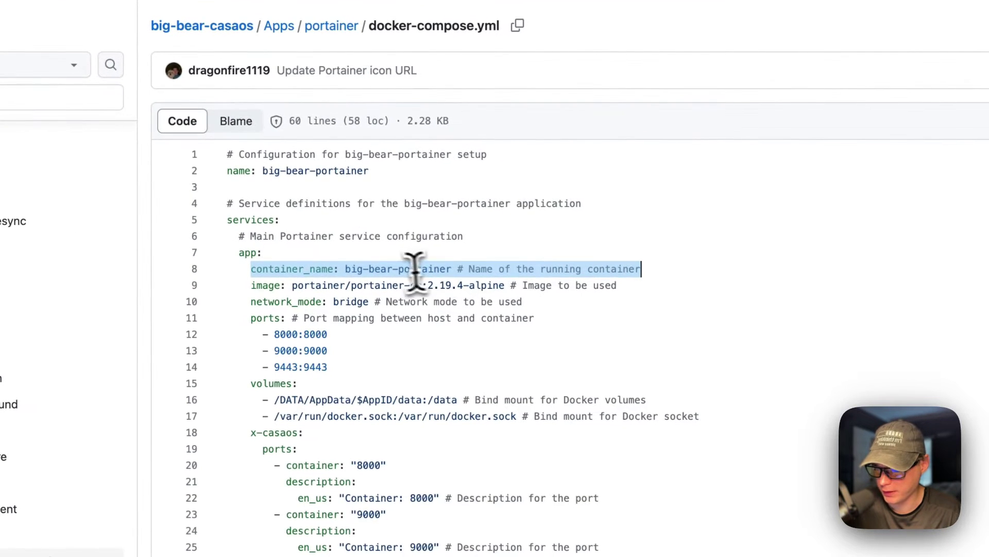
{"action": "left_click_drag", "start_coordinate": [250, 285], "coordinate": [619, 285]}
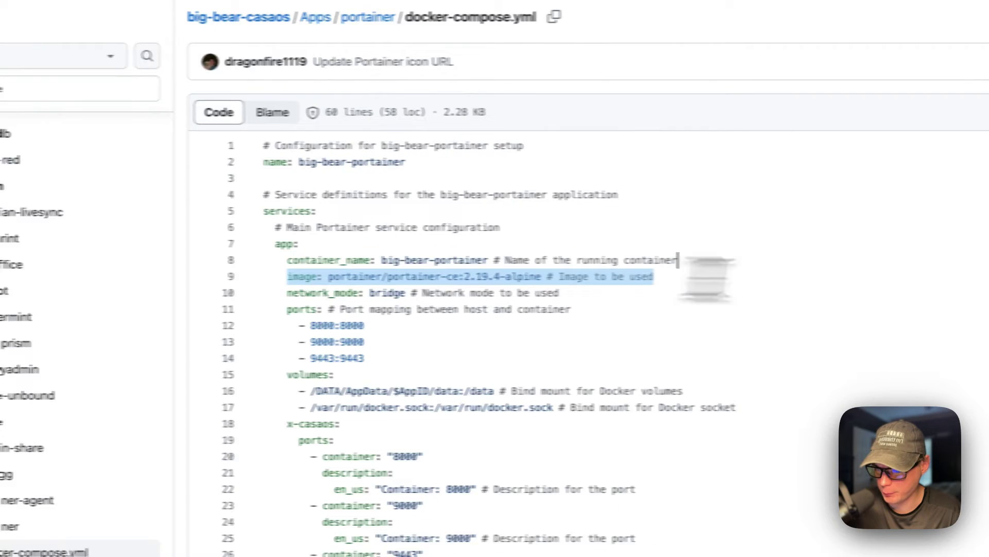
{"action": "left_click", "coordinate": [326, 300]}
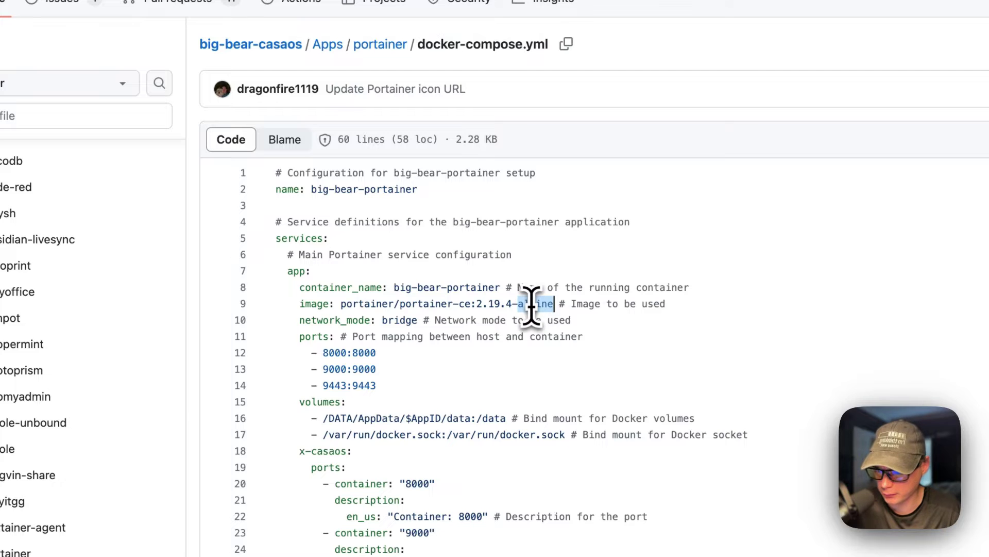
{"action": "scroll", "coordinate": [531, 305], "scroll_direction": "down", "scroll_amount": 3}
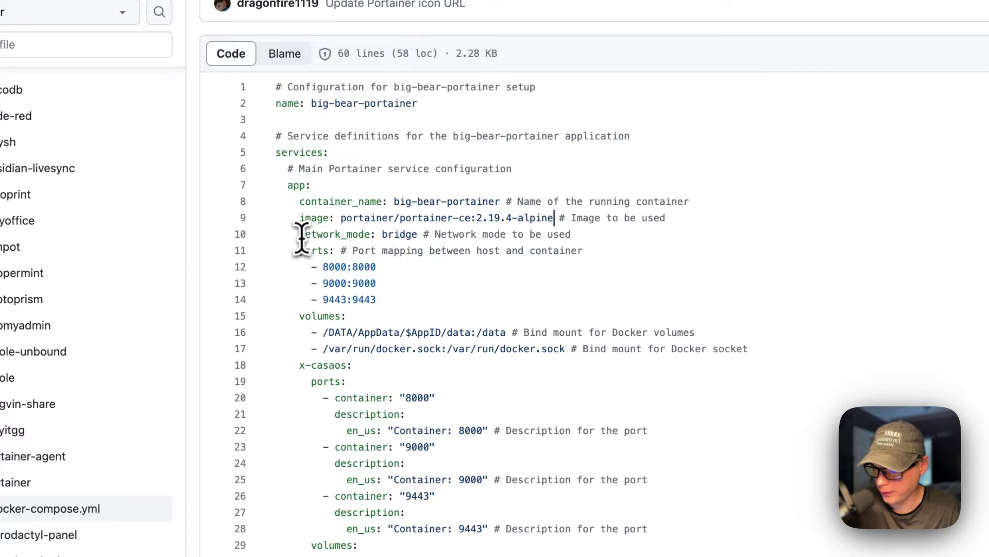
{"action": "left_click_drag", "start_coordinate": [302, 238], "coordinate": [699, 235]}
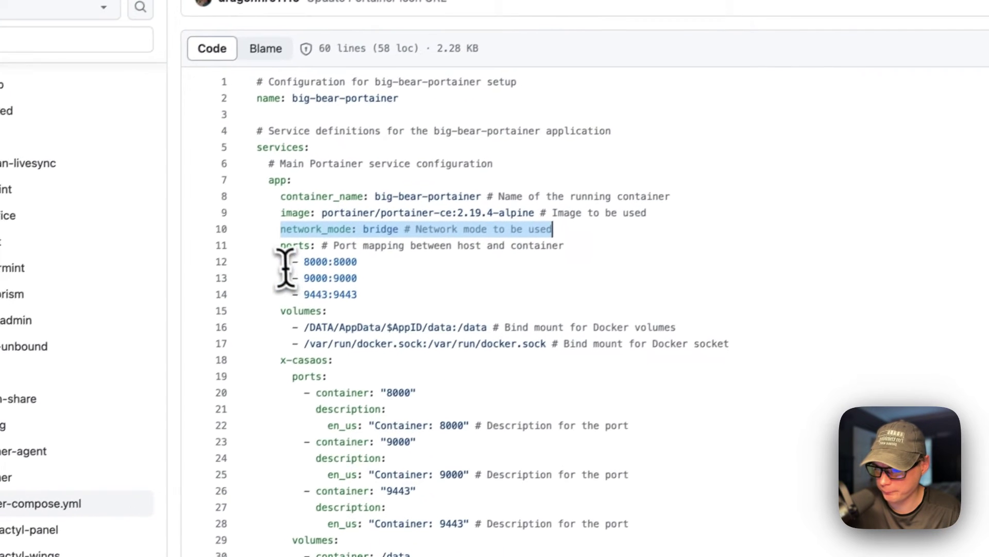
{"action": "left_click_drag", "start_coordinate": [280, 245], "coordinate": [360, 294]}
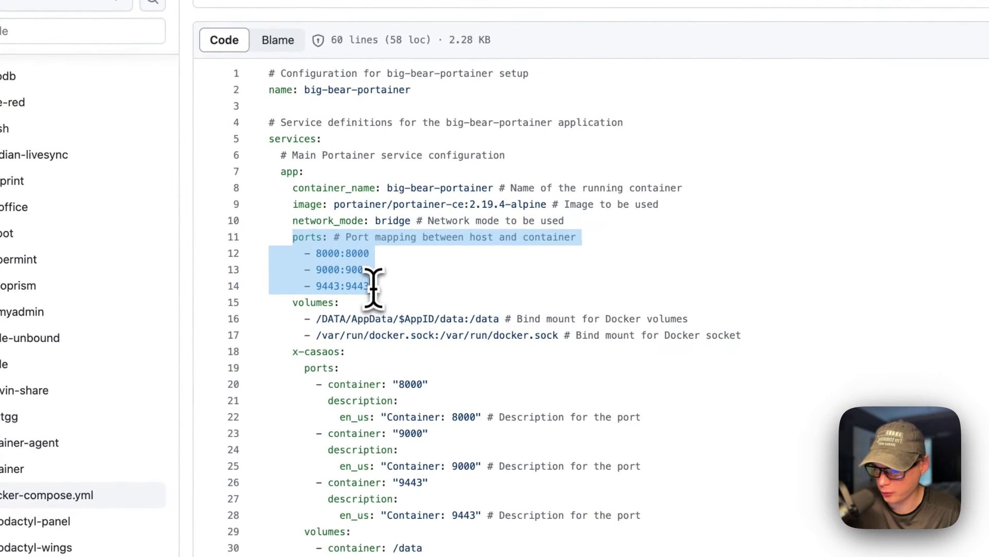
{"action": "double_click", "coordinate": [328, 253]}
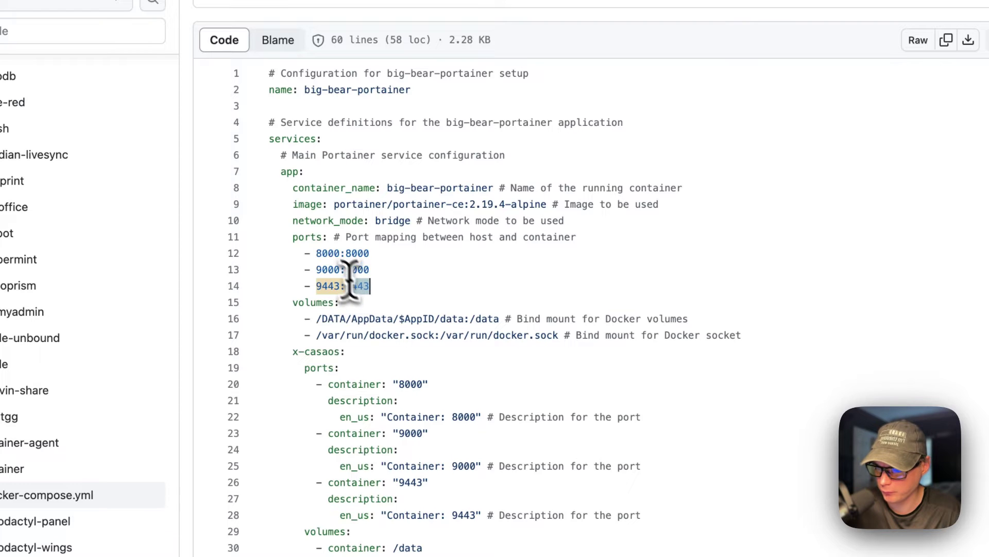
{"action": "scroll", "coordinate": [384, 296], "scroll_direction": "down", "scroll_amount": 2}
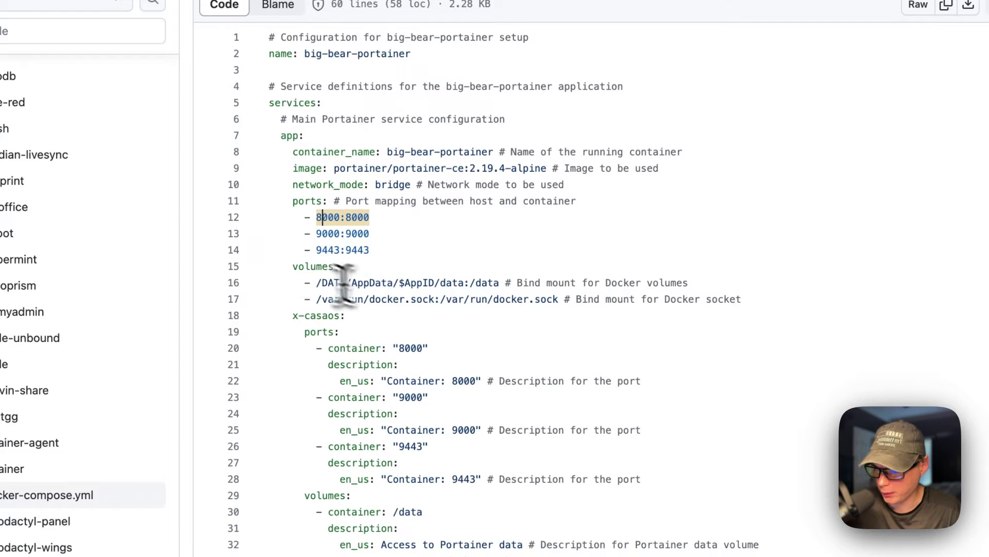
{"action": "left_click_drag", "start_coordinate": [291, 267], "coordinate": [740, 298]}
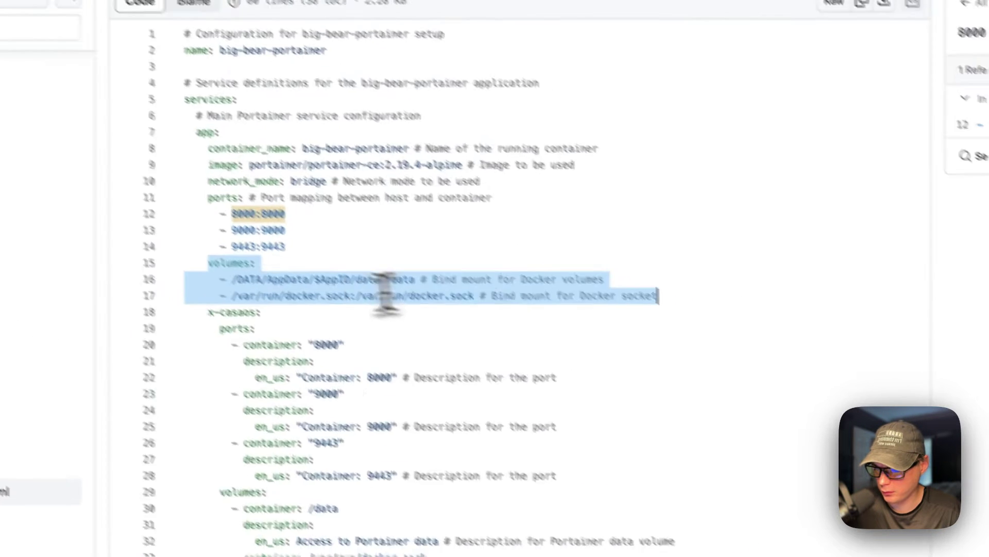
{"action": "left_click", "coordinate": [338, 283]}
{"action": "double_click", "coordinate": [396, 355]}
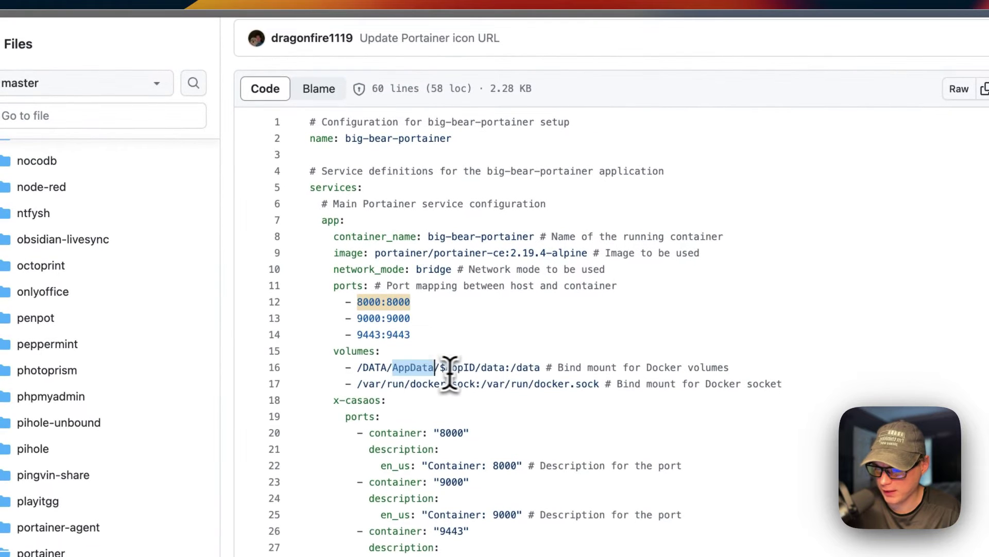
{"action": "scroll", "coordinate": [463, 371], "scroll_direction": "up", "scroll_amount": 2}
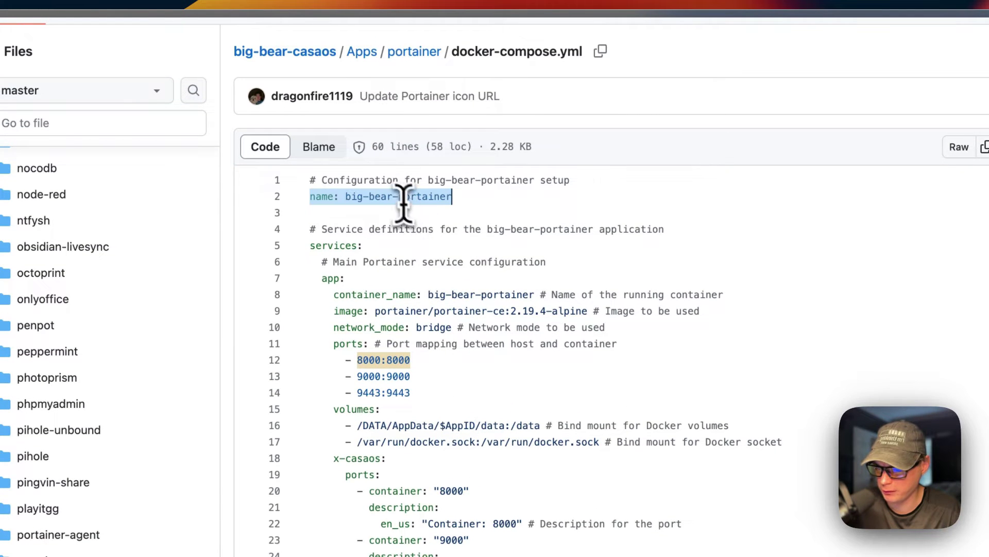
{"action": "left_click", "coordinate": [505, 425]}
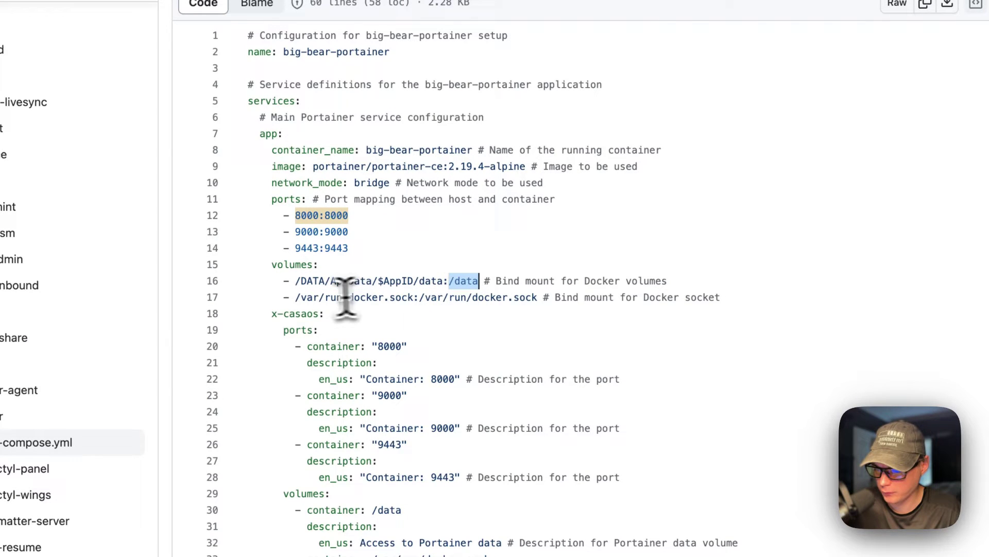
{"action": "left_click_drag", "start_coordinate": [296, 297], "coordinate": [720, 298]}
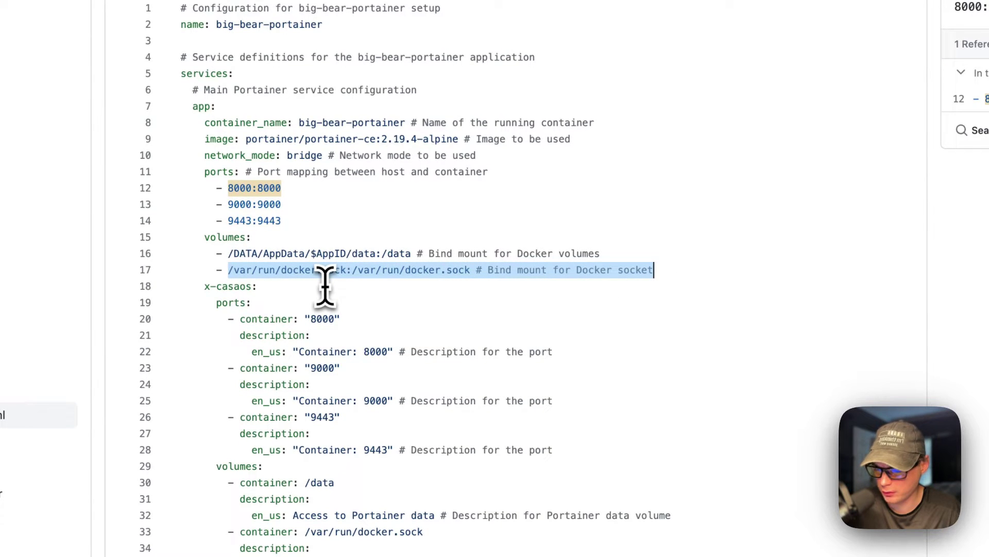
{"action": "scroll", "coordinate": [278, 309], "scroll_direction": "down", "scroll_amount": 3}
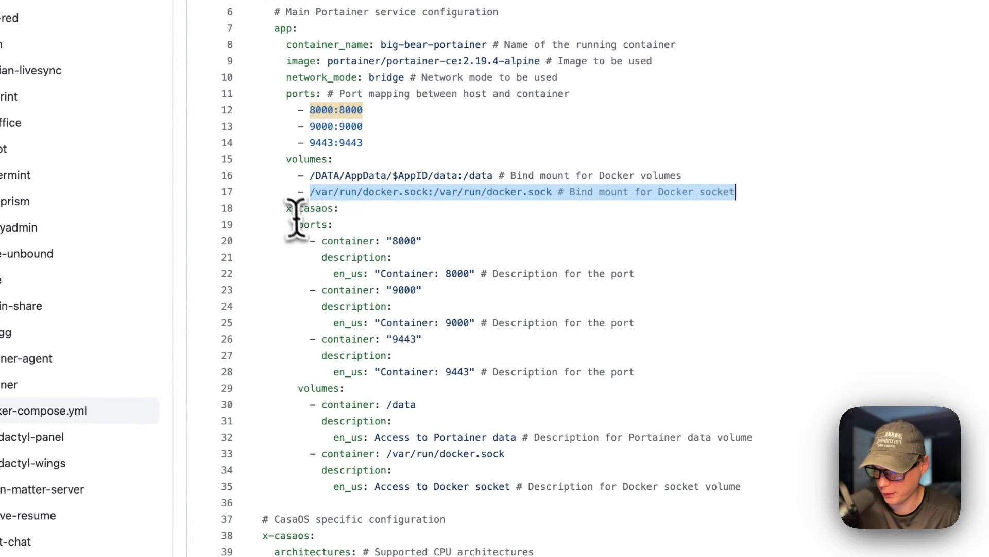
{"action": "left_click_drag", "start_coordinate": [347, 216], "coordinate": [681, 469]}
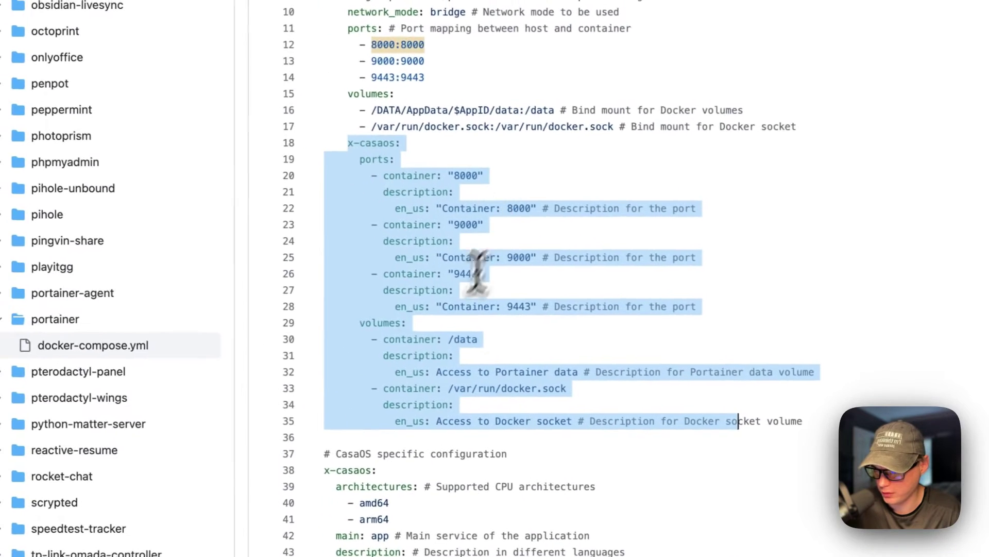
{"action": "scroll", "coordinate": [505, 379], "scroll_direction": "down", "scroll_amount": 4}
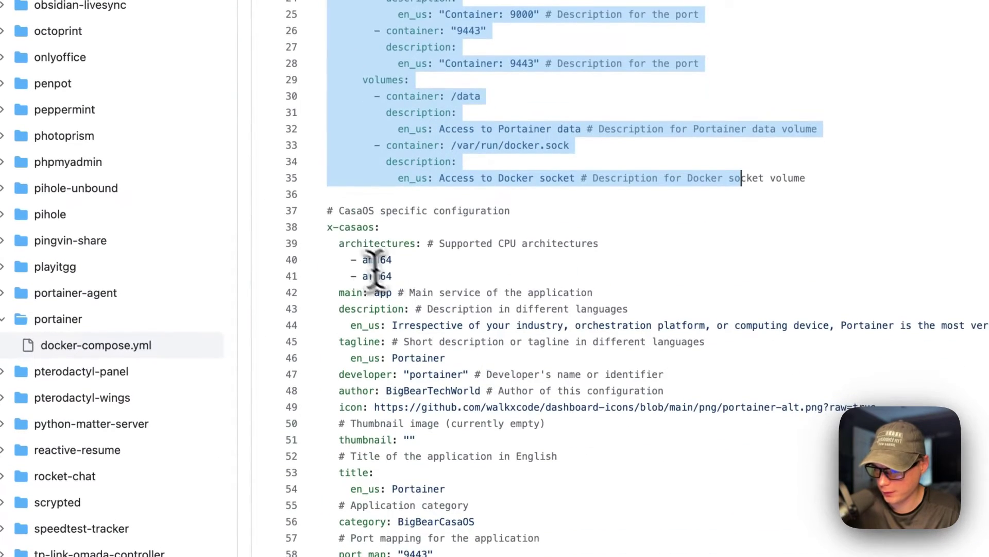
{"action": "left_click_drag", "start_coordinate": [330, 227], "coordinate": [441, 453]}
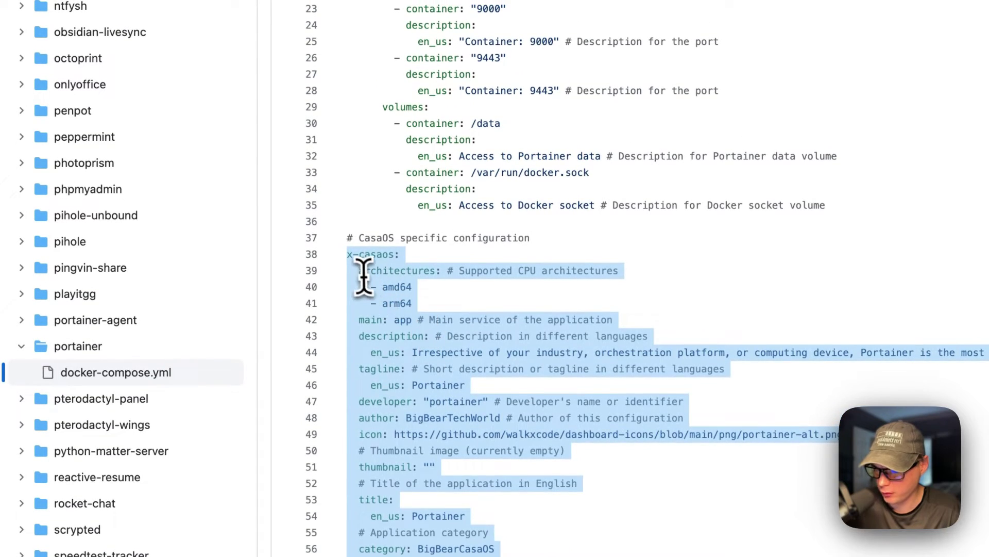
{"action": "left_click", "coordinate": [357, 270]}
{"action": "scroll", "coordinate": [418, 303], "scroll_direction": "up", "scroll_amount": 10}
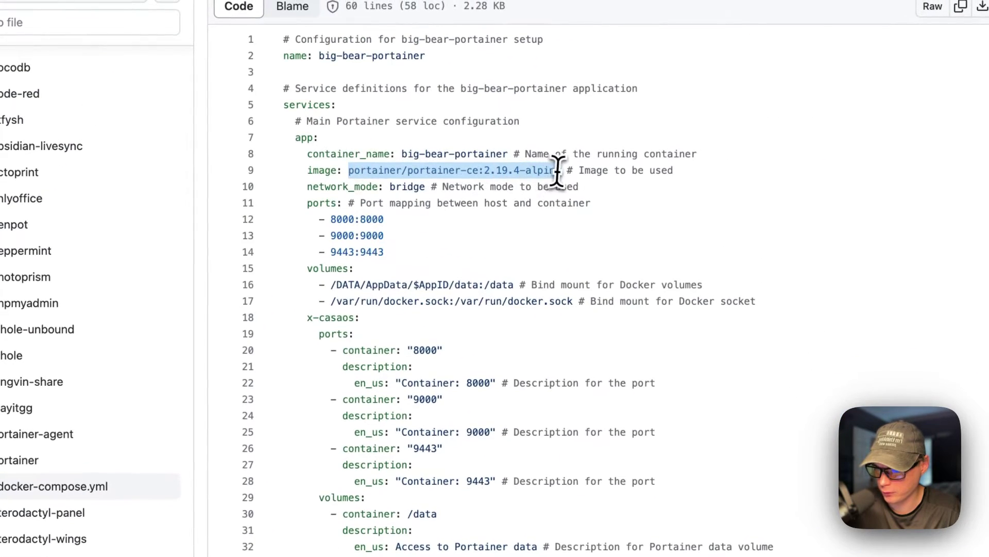
{"action": "scroll", "coordinate": [495, 250], "scroll_direction": "down", "scroll_amount": 5}
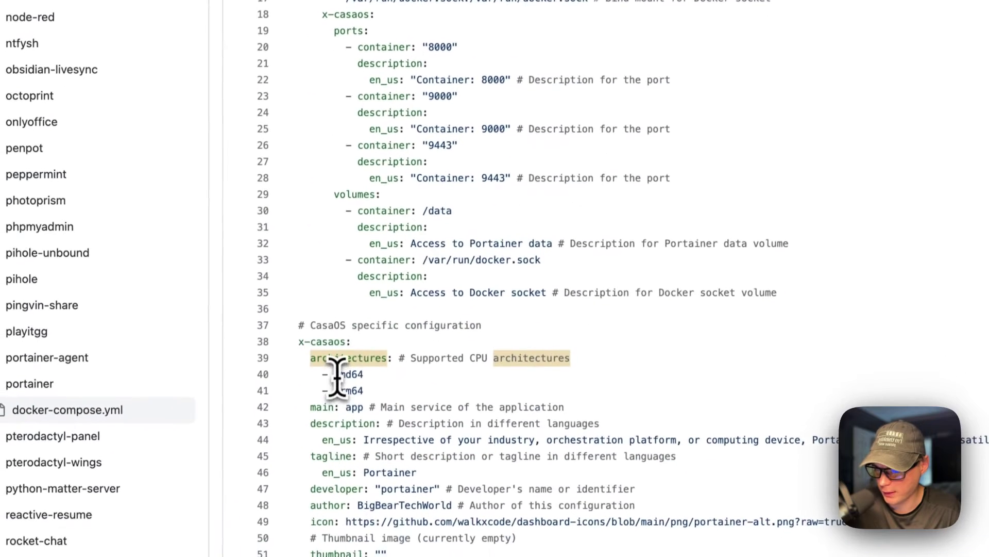
{"action": "scroll", "coordinate": [341, 392], "scroll_direction": "down", "scroll_amount": 3}
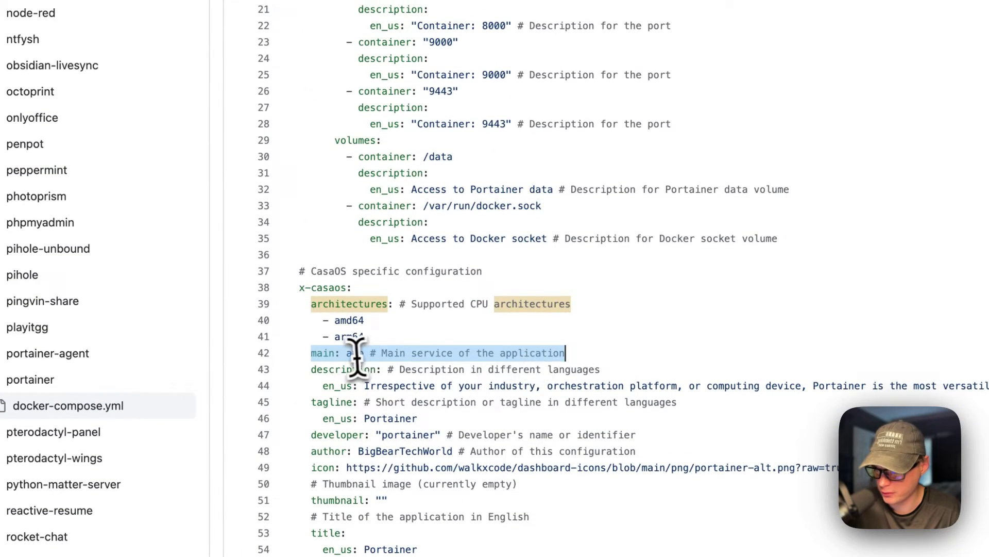
{"action": "scroll", "coordinate": [357, 356], "scroll_direction": "up", "scroll_amount": 7}
{"action": "double_click", "coordinate": [318, 152]}
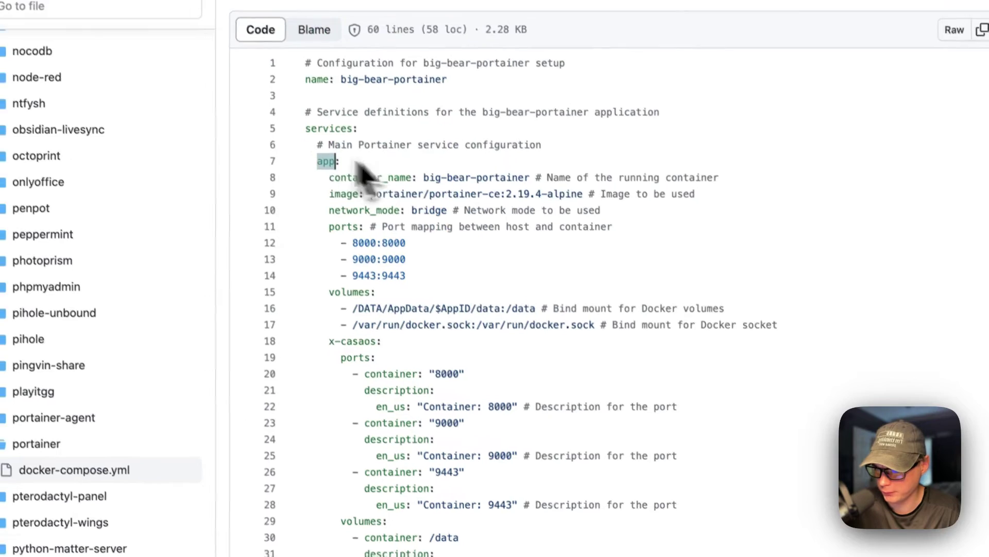
{"action": "scroll", "coordinate": [340, 193], "scroll_direction": "down", "scroll_amount": 6}
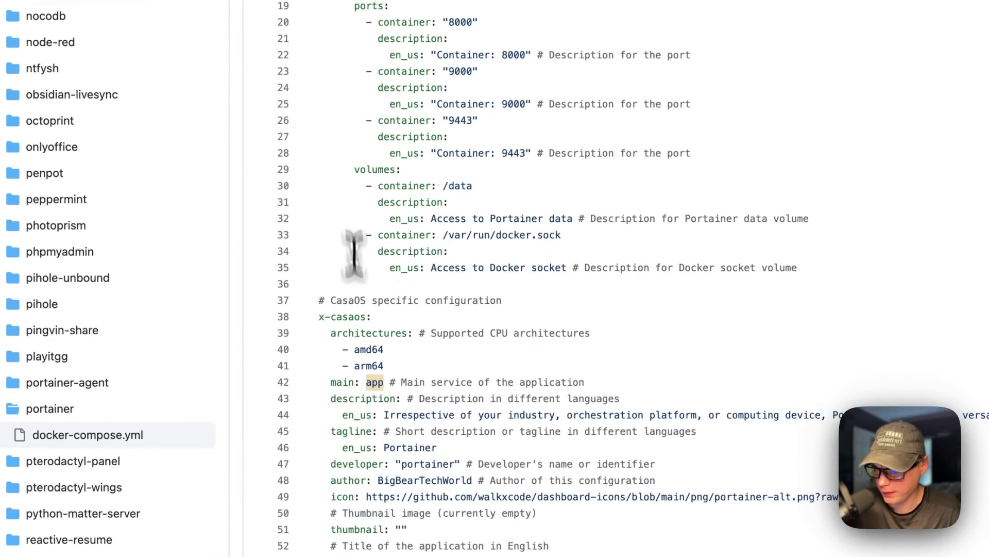
{"action": "left_click_drag", "start_coordinate": [332, 400], "coordinate": [669, 414]}
{"action": "left_click", "coordinate": [633, 271]}
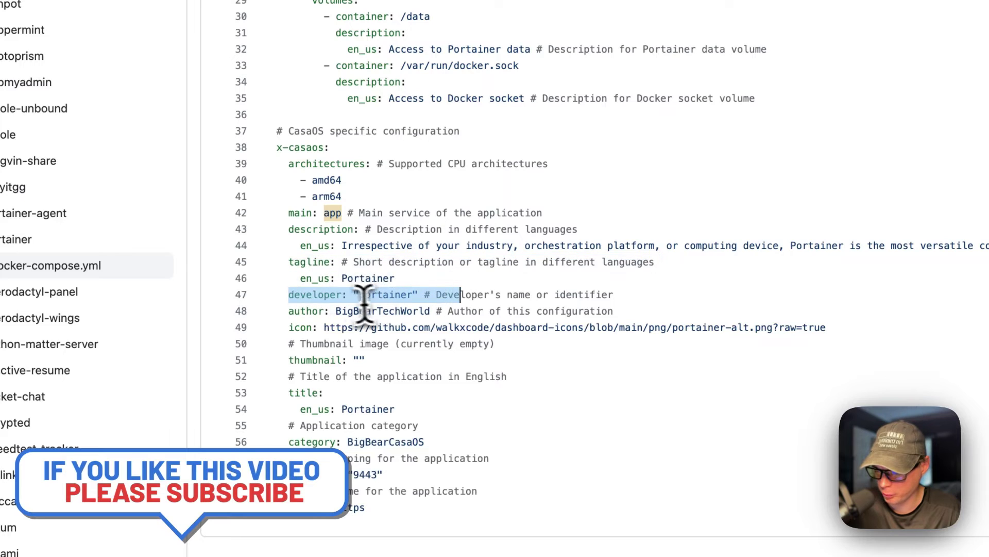
{"action": "left_click_drag", "start_coordinate": [288, 310], "coordinate": [469, 315]}
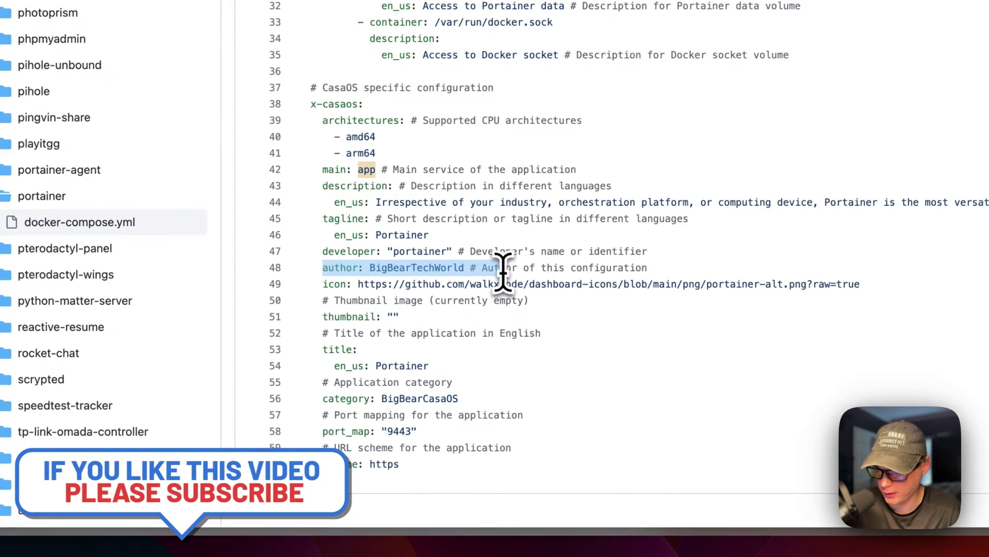
{"action": "left_click_drag", "start_coordinate": [323, 283], "coordinate": [825, 284]}
{"action": "double_click", "coordinate": [163, 301]}
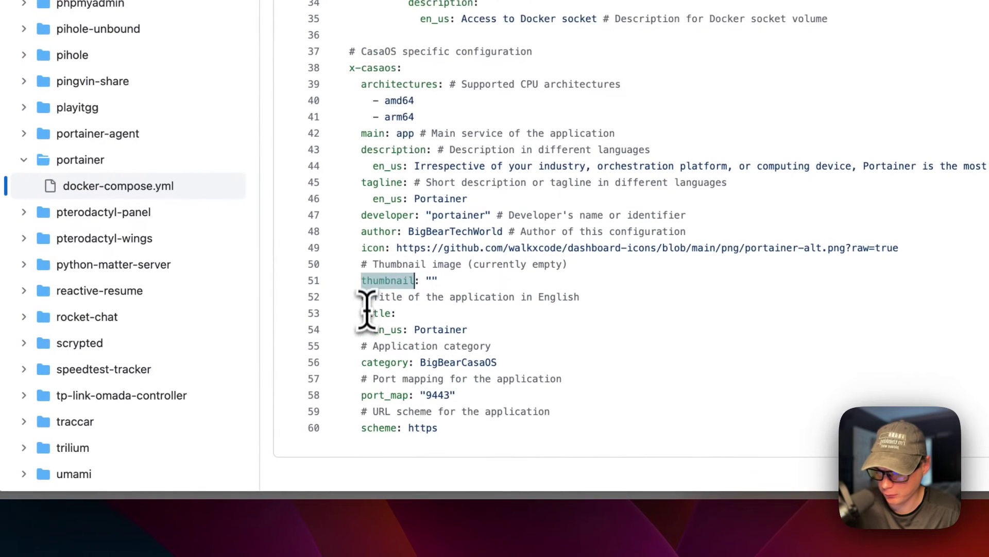
{"action": "double_click", "coordinate": [167, 335]}
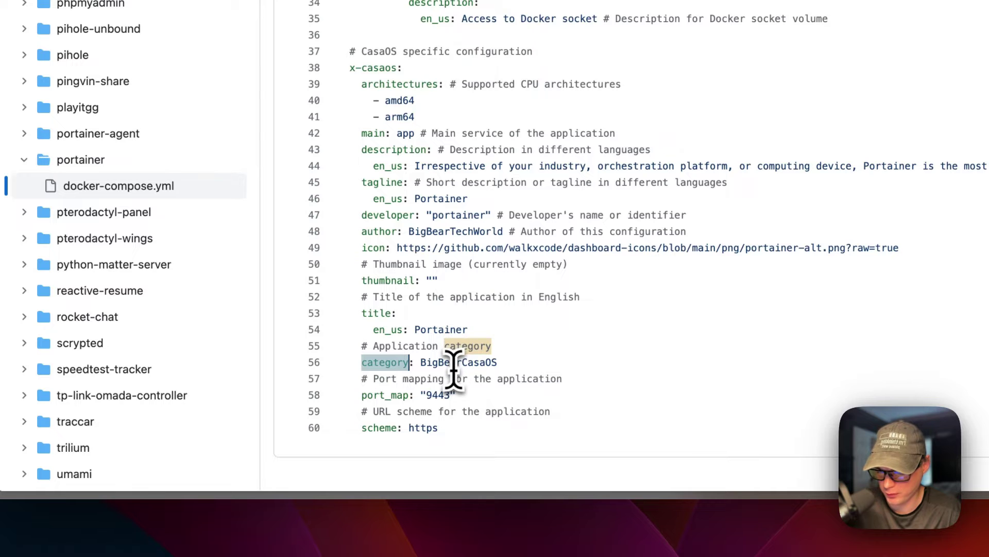
{"action": "double_click", "coordinate": [376, 395]}
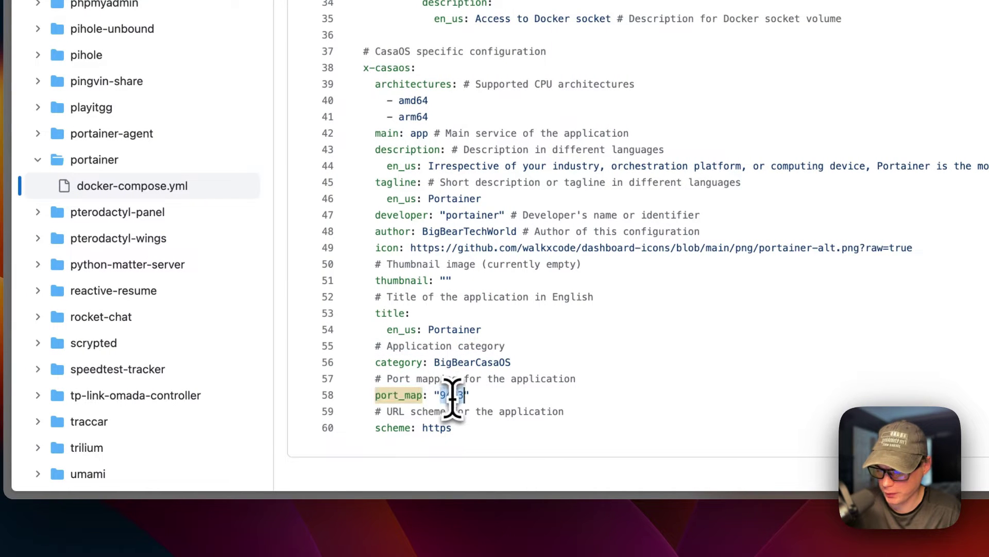
{"action": "scroll", "coordinate": [456, 338], "scroll_direction": "up", "scroll_amount": 10}
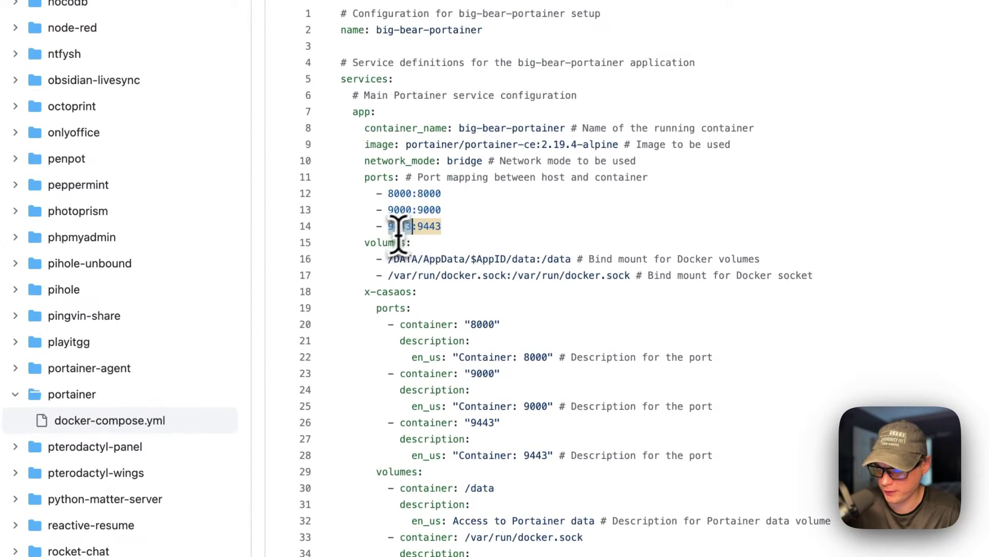
{"action": "scroll", "coordinate": [403, 235], "scroll_direction": "down", "scroll_amount": 10}
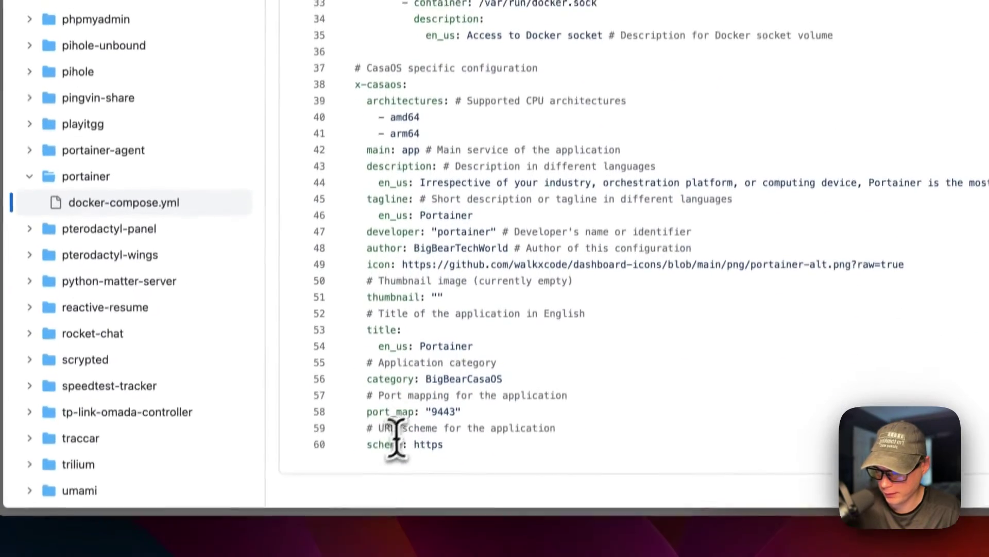
{"action": "left_click_drag", "start_coordinate": [370, 430], "coordinate": [469, 429]}
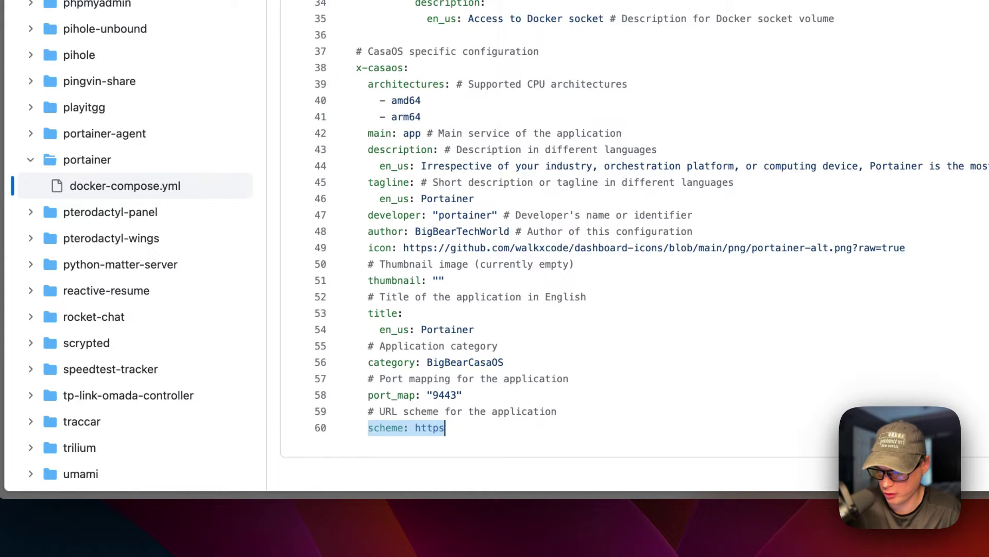
{"action": "double_click", "coordinate": [394, 429]}
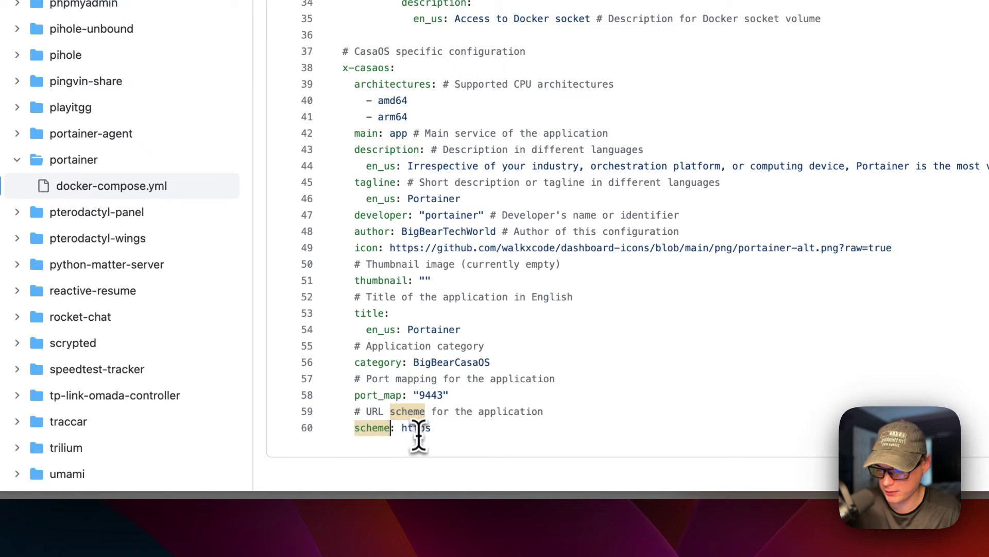
{"action": "scroll", "coordinate": [415, 431], "scroll_direction": "up", "scroll_amount": 10}
{"action": "scroll", "coordinate": [446, 296], "scroll_direction": "down", "scroll_amount": 1}
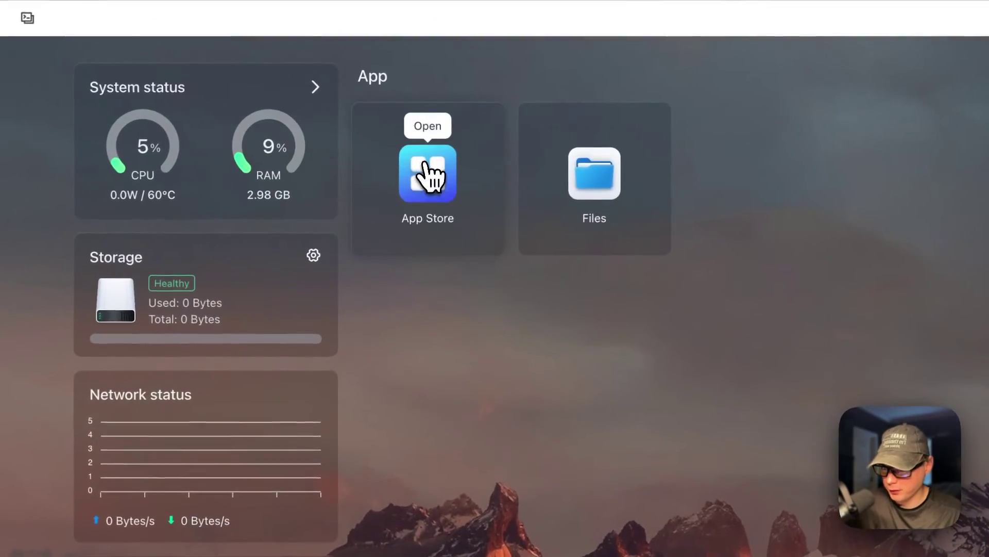
- Search the CasaOS App Store for 'port' and pick out the BigBearCasaOS Portainer entry
{"action": "left_click", "coordinate": [428, 175]}
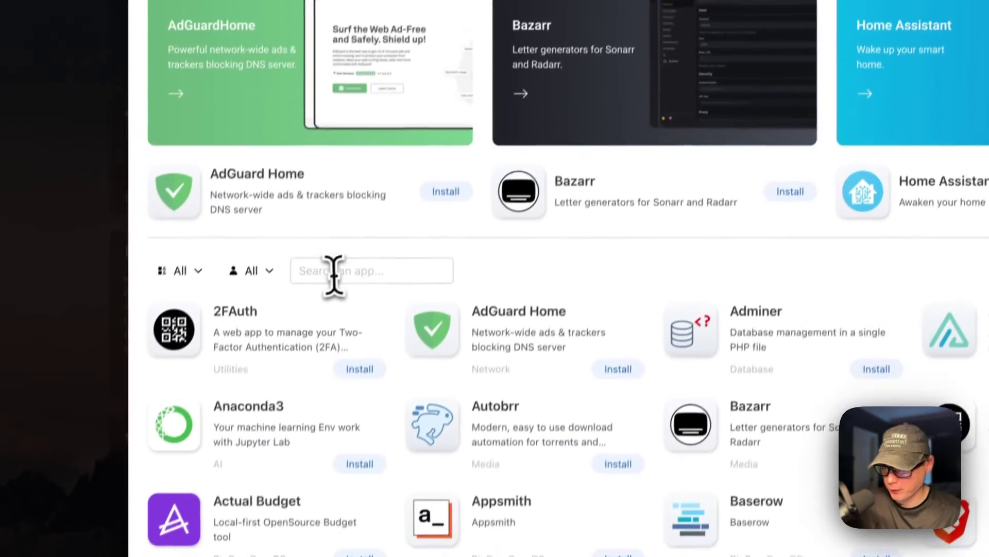
{"action": "left_click", "coordinate": [299, 411]}
{"action": "type", "text": "p"}
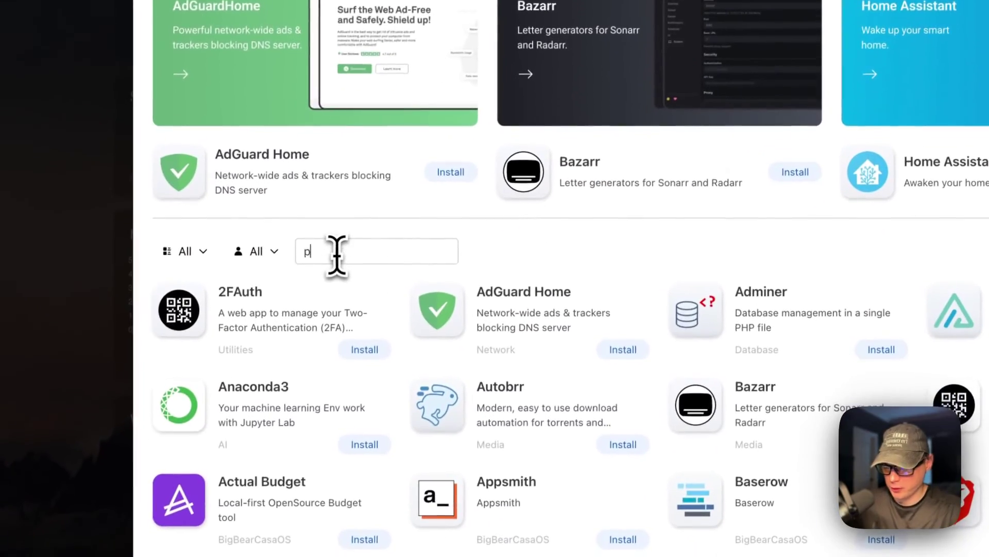
{"action": "type", "text": "ort"}
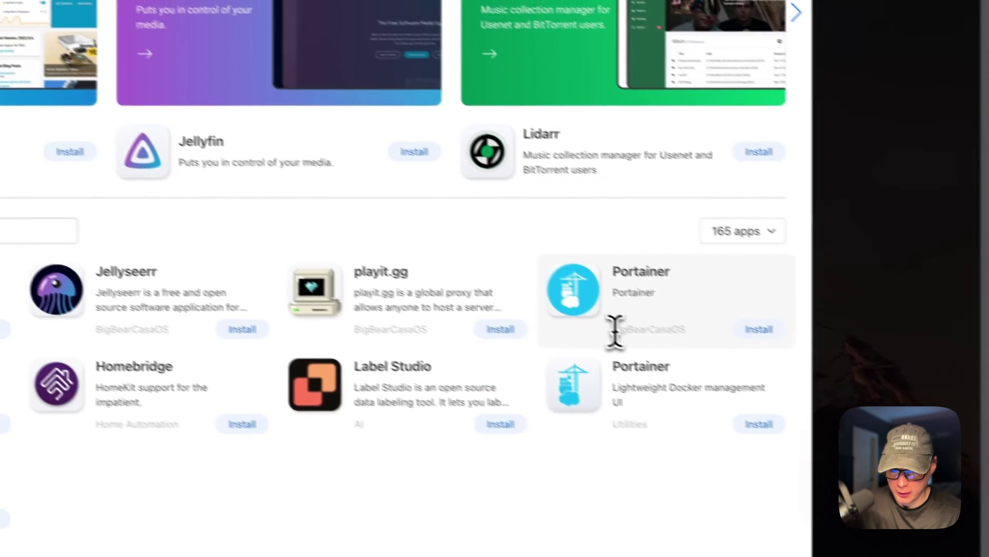
{"action": "left_click_drag", "start_coordinate": [558, 303], "coordinate": [617, 302]}
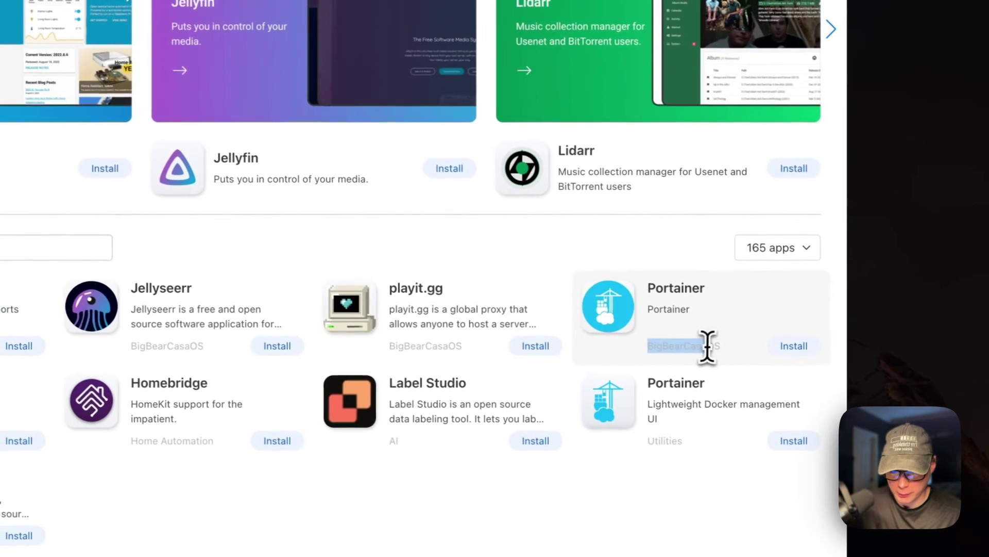
{"action": "left_click_drag", "start_coordinate": [707, 347], "coordinate": [728, 364]}
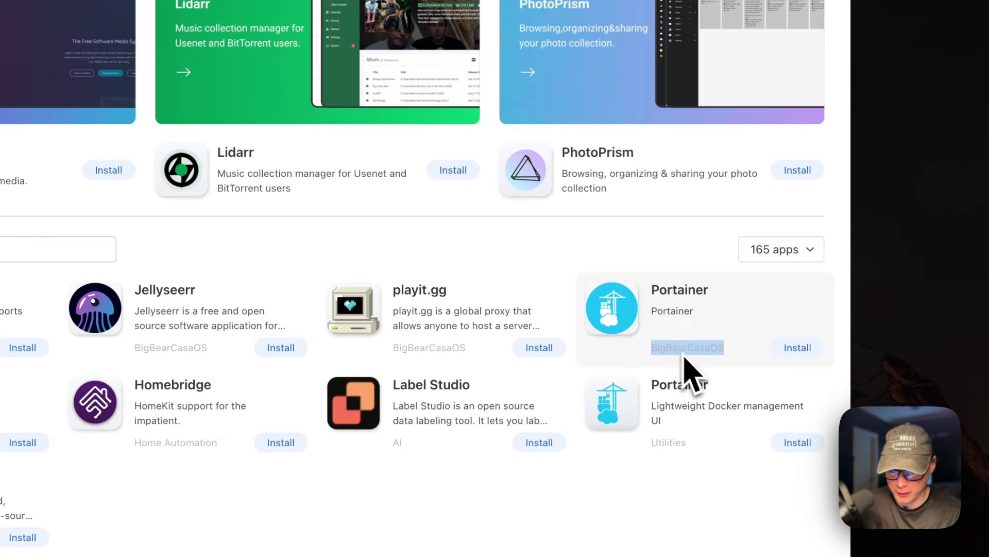
- Install the BigBearCasaOS Portainer app, letting it continue in the background
{"action": "left_click", "coordinate": [694, 341]}
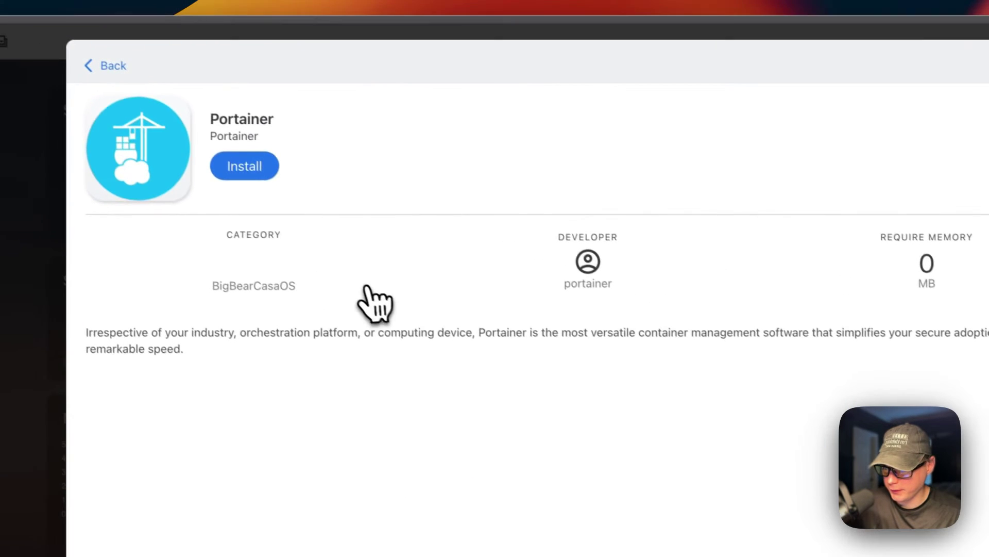
{"action": "left_click", "coordinate": [317, 173]}
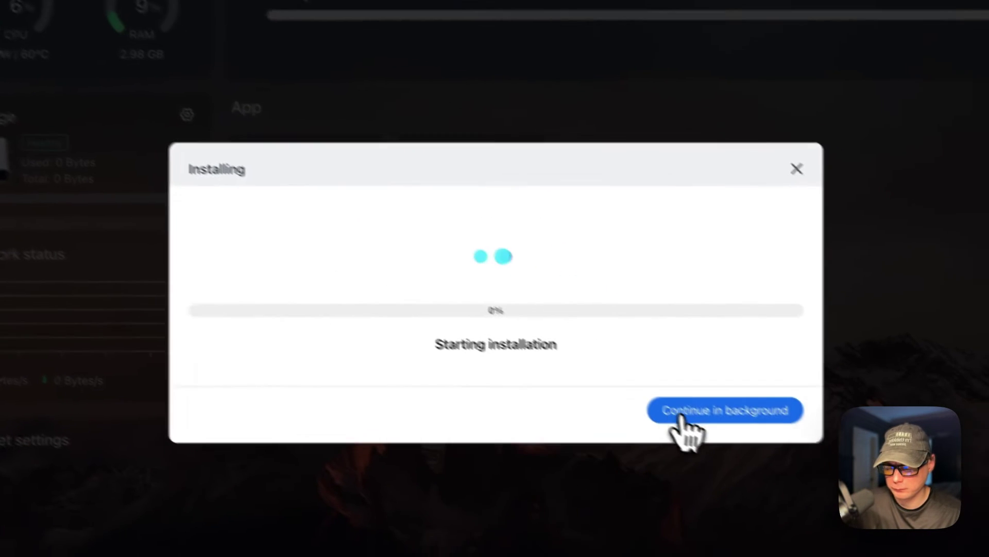
{"action": "left_click", "coordinate": [693, 412]}
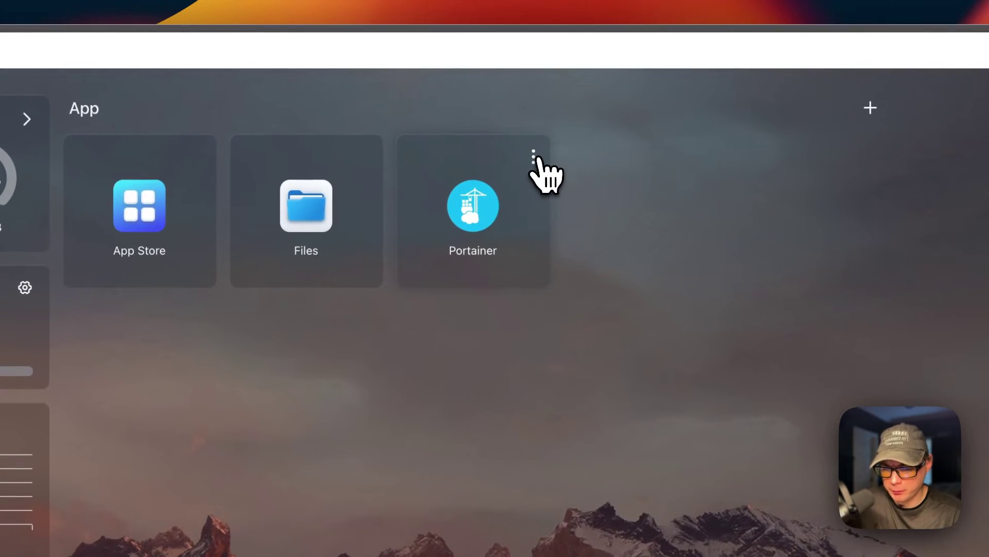
- Add the tip note 'Testing' to the Portainer tile's Tips
{"action": "left_click", "coordinate": [534, 157]}
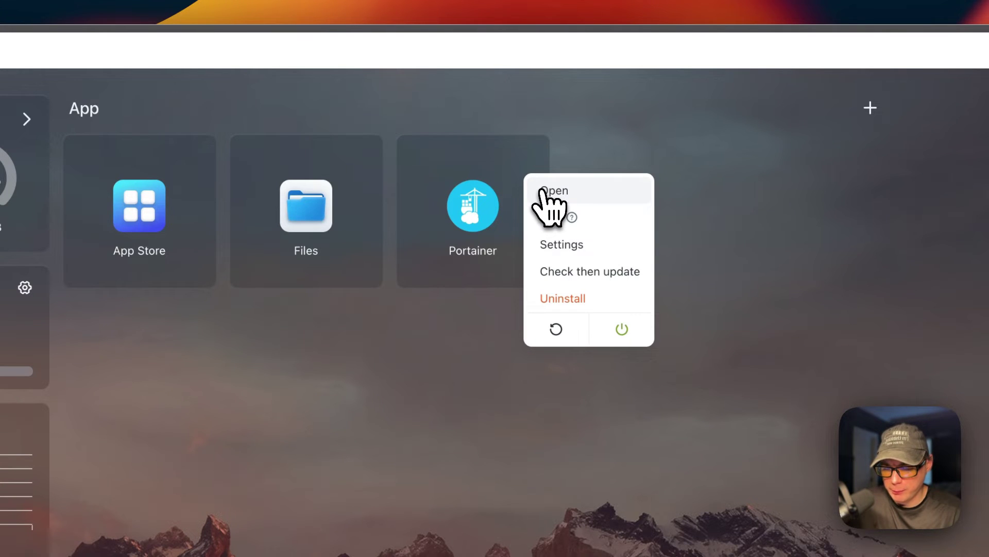
{"action": "left_click", "coordinate": [547, 220]}
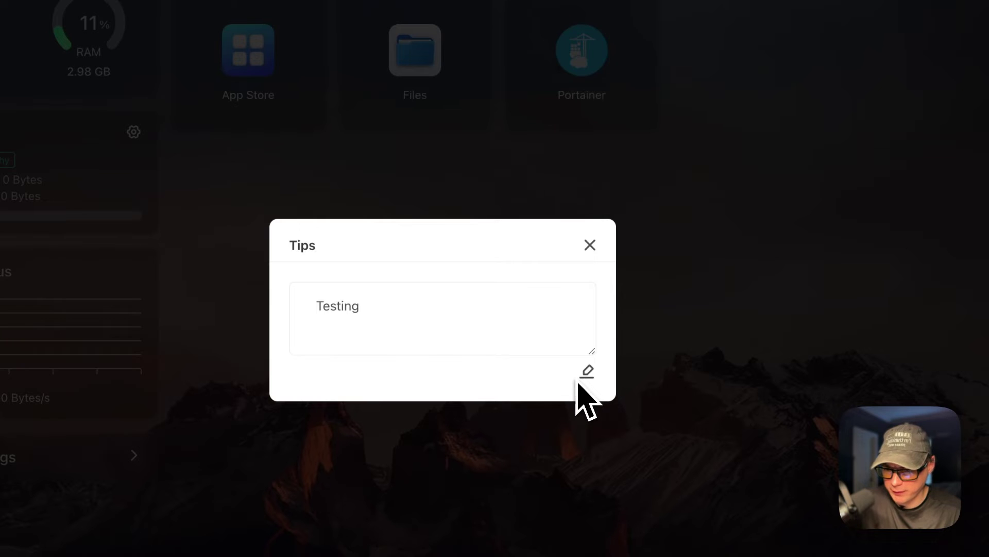
{"action": "left_click", "coordinate": [589, 245]}
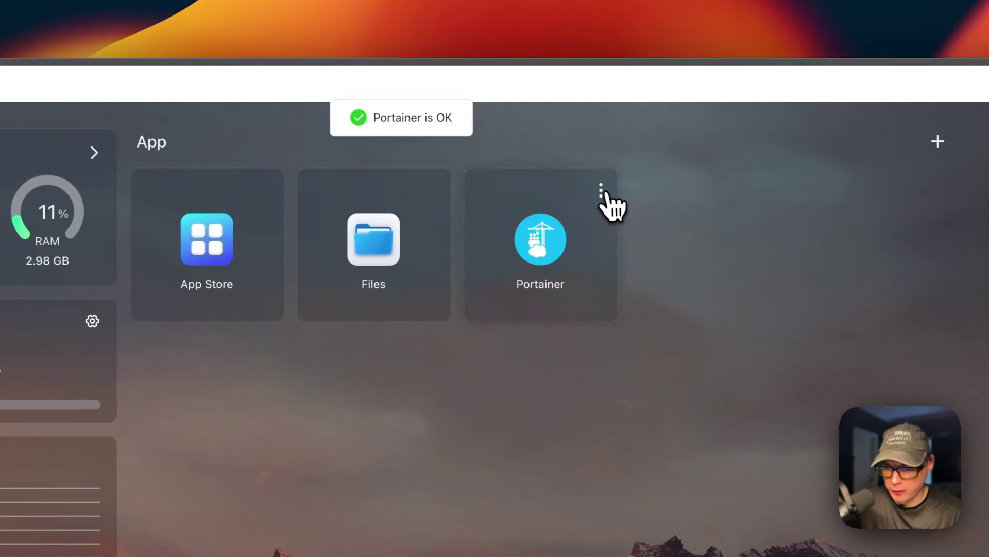
- Reopen Portainer's Tips to confirm the 'Testing' note was kept
{"action": "left_click", "coordinate": [601, 191]}
{"action": "left_click", "coordinate": [618, 251]}
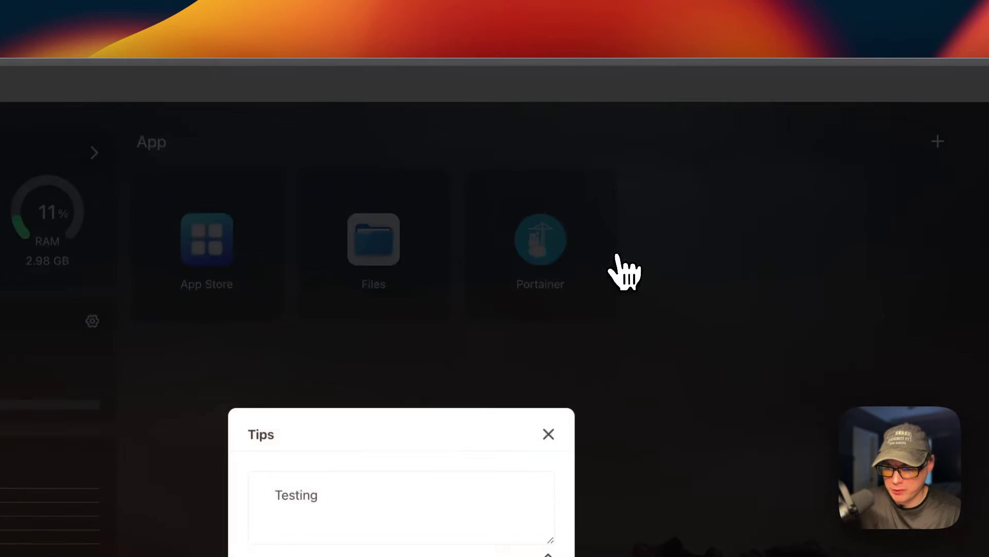
{"action": "left_click", "coordinate": [615, 287]}
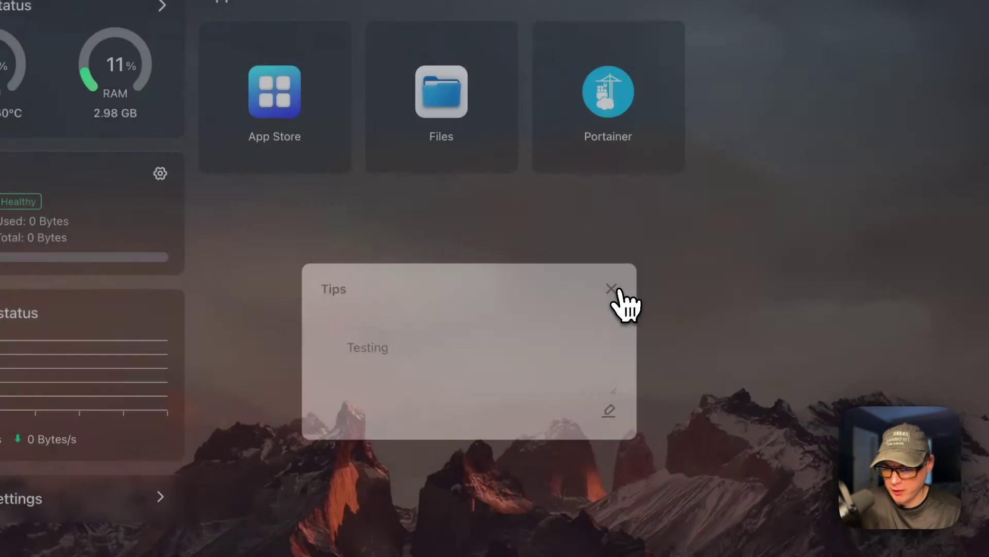
{"action": "left_click", "coordinate": [668, 45]}
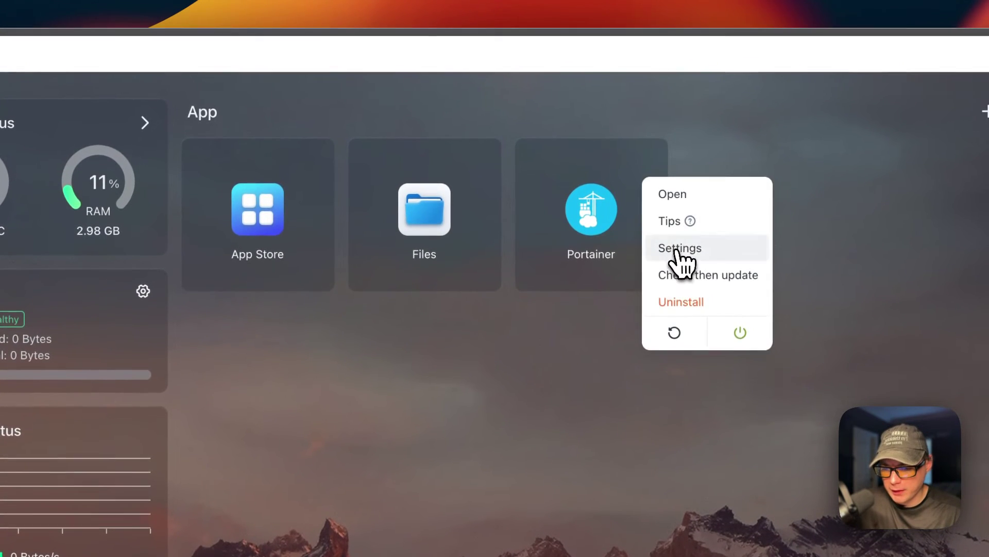
{"action": "left_click", "coordinate": [674, 249]}
{"action": "scroll", "coordinate": [469, 382], "scroll_direction": "down", "scroll_amount": 10}
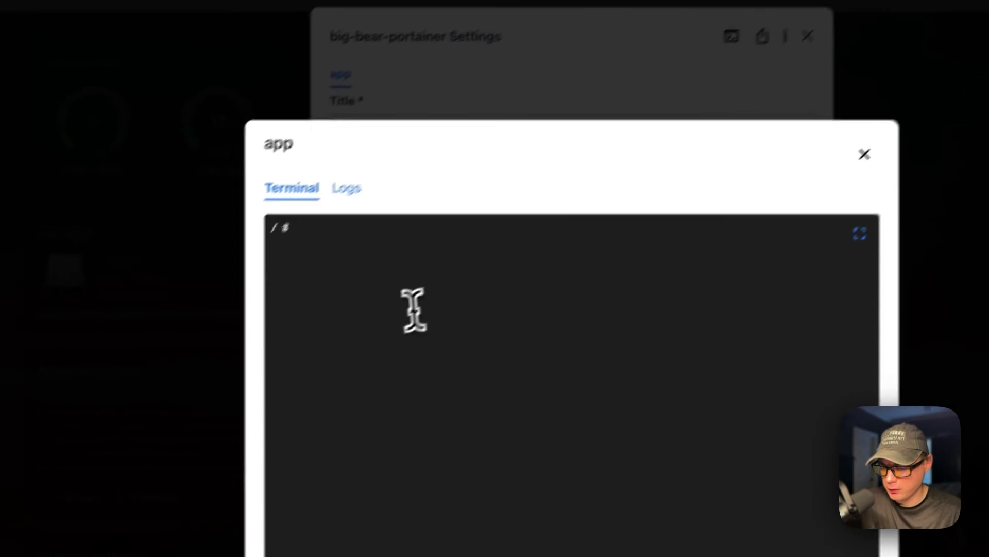
{"action": "type", "text": "ls"}
{"action": "key", "text": "Return"}
{"action": "left_click", "coordinate": [387, 156]}
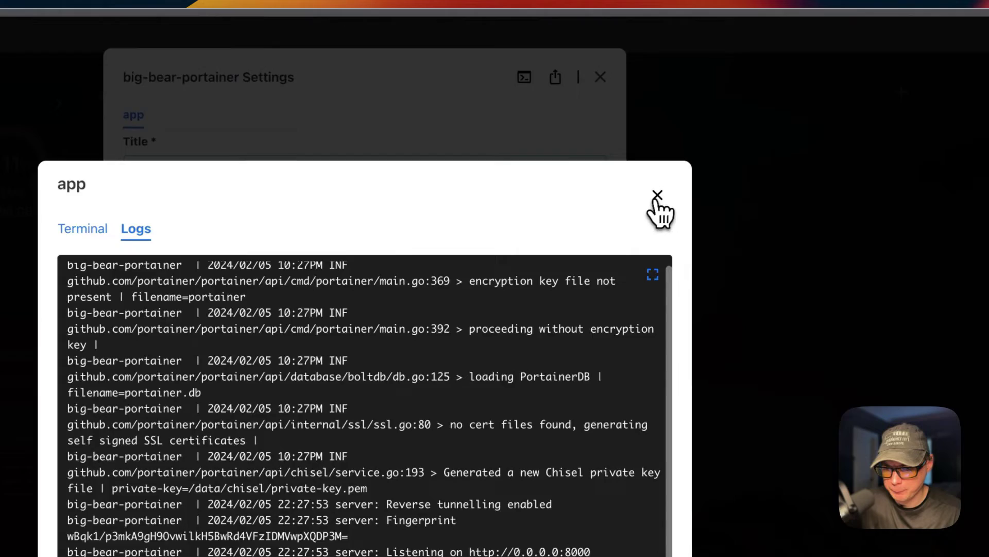
{"action": "left_click", "coordinate": [858, 78]}
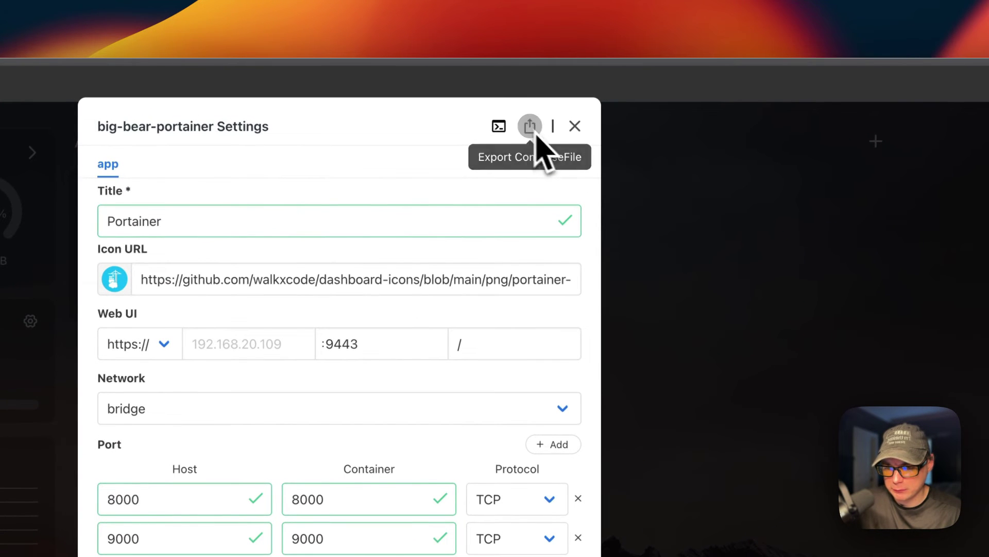
{"action": "left_click", "coordinate": [575, 127]}
{"action": "left_click", "coordinate": [539, 191]}
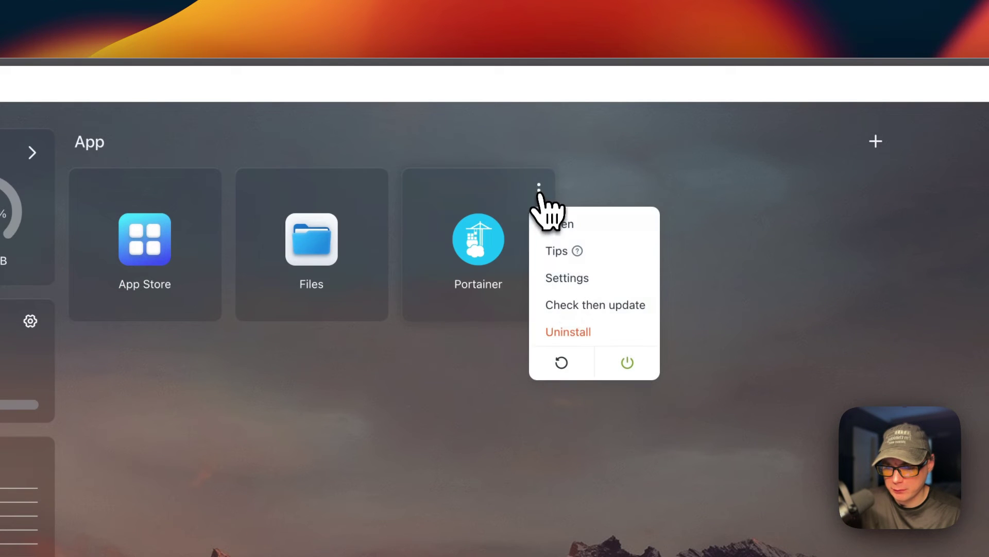
{"action": "left_click", "coordinate": [566, 305]}
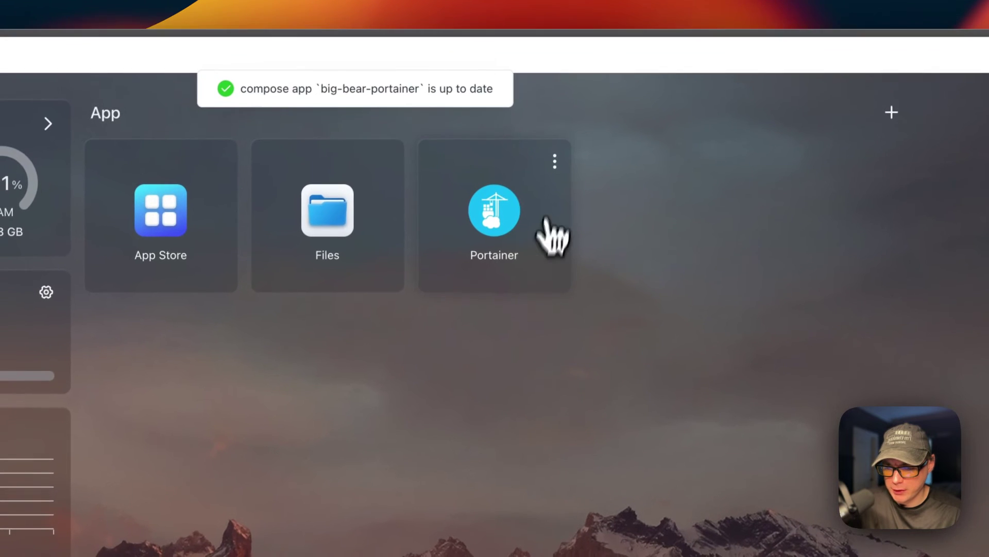
{"action": "left_click", "coordinate": [539, 190]}
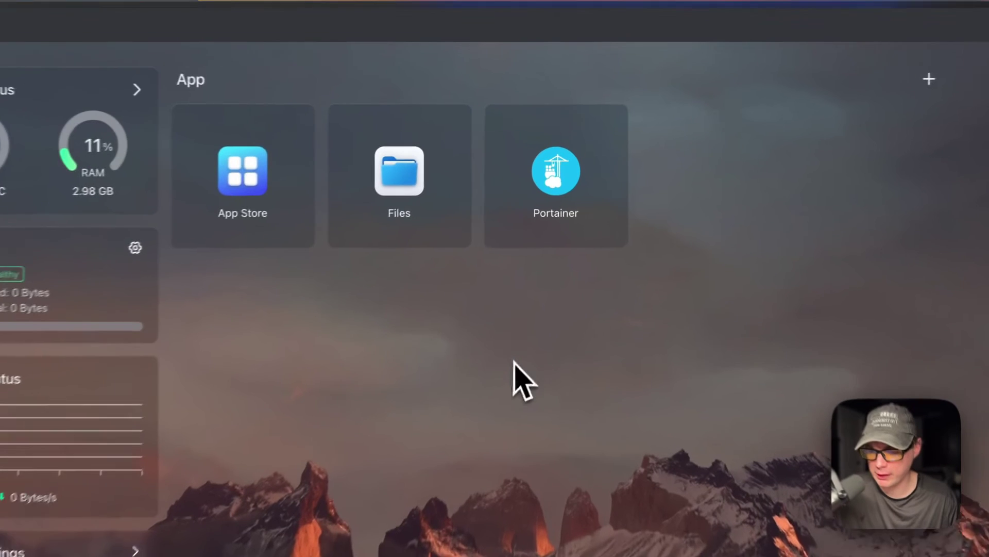
- Launch Portainer and enter user admin with a 12-character password, statistics collection off
{"action": "left_click", "coordinate": [637, 140]}
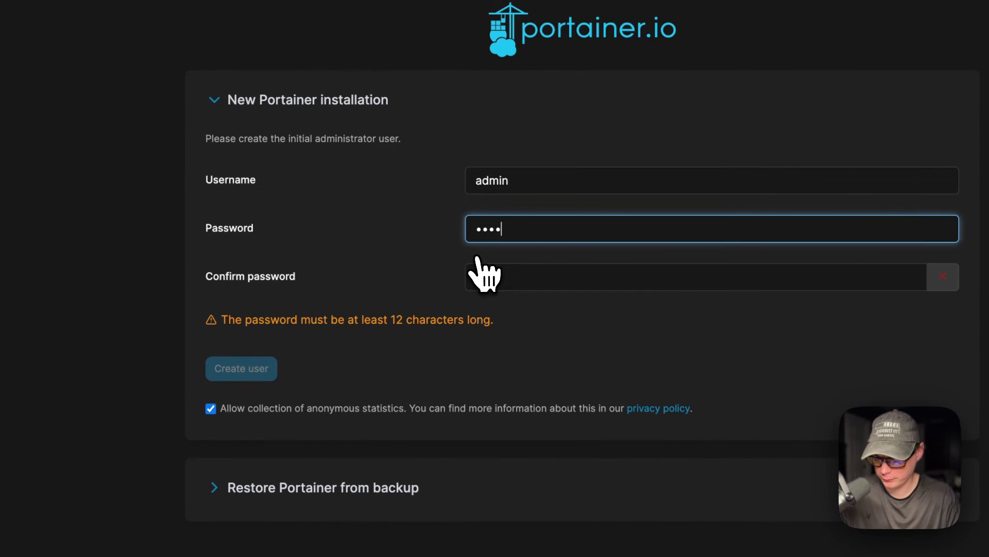
{"action": "type", "text": "*"}
{"action": "key", "text": "Tab"}
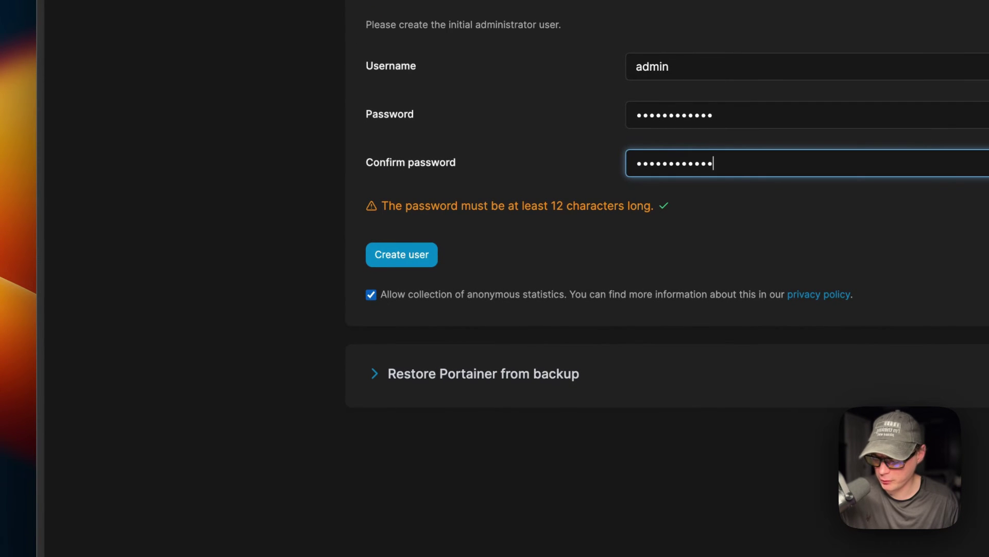
{"action": "left_click", "coordinate": [371, 295]}
- Create the admin user and open the local environment from Home
{"action": "left_click", "coordinate": [402, 254]}
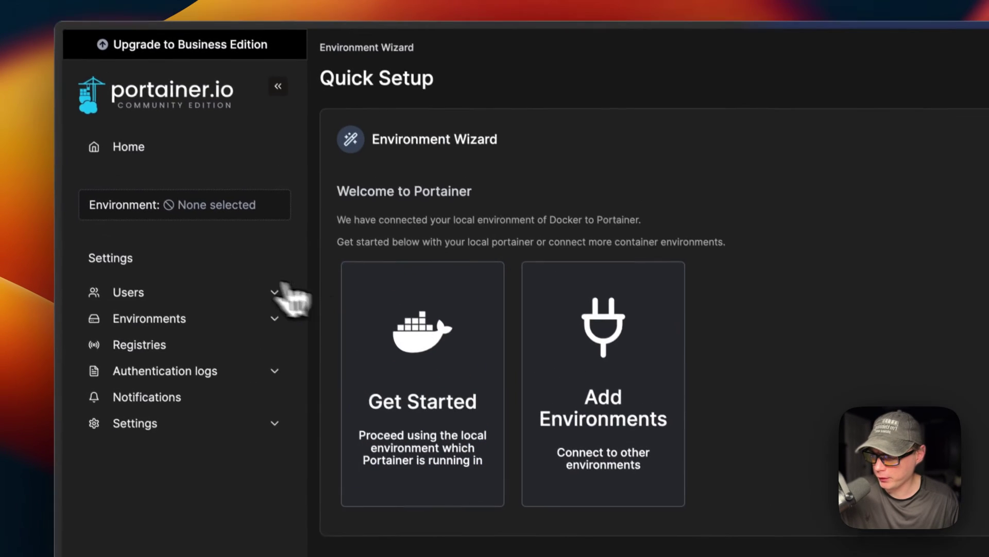
{"action": "left_click", "coordinate": [156, 160]}
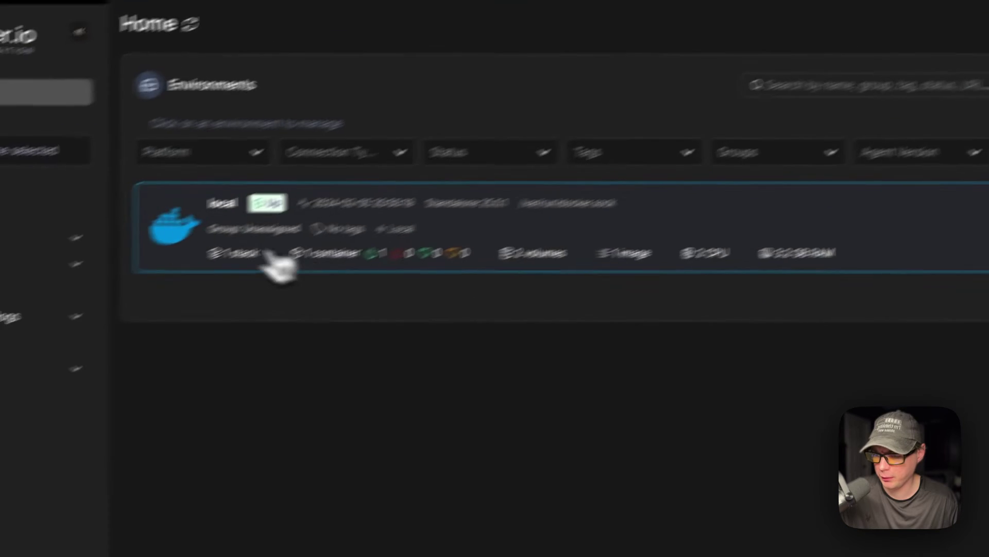
{"action": "left_click", "coordinate": [273, 260]}
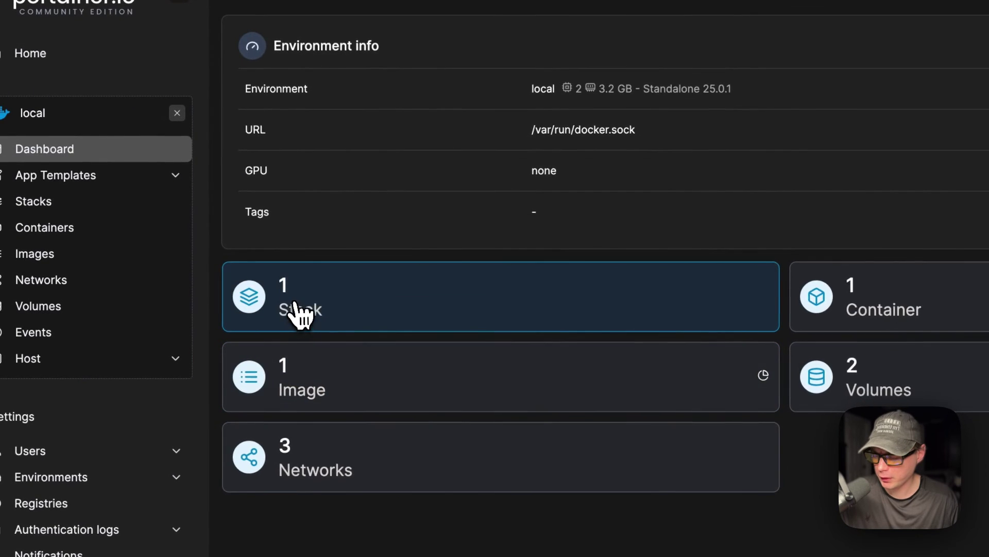
- Browse the local environment's stacks, containers, images, networks and volumes
{"action": "left_click", "coordinate": [298, 309]}
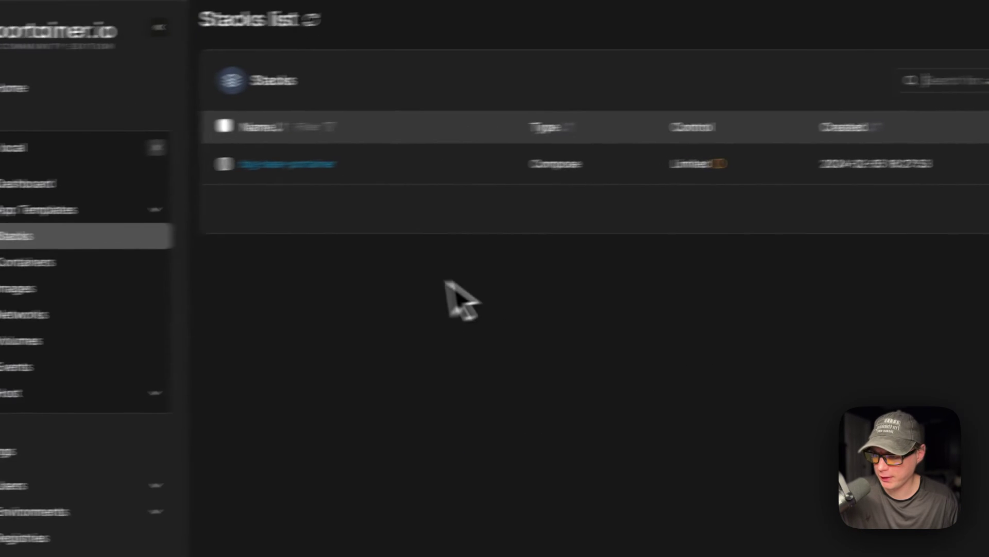
{"action": "left_click", "coordinate": [74, 261]}
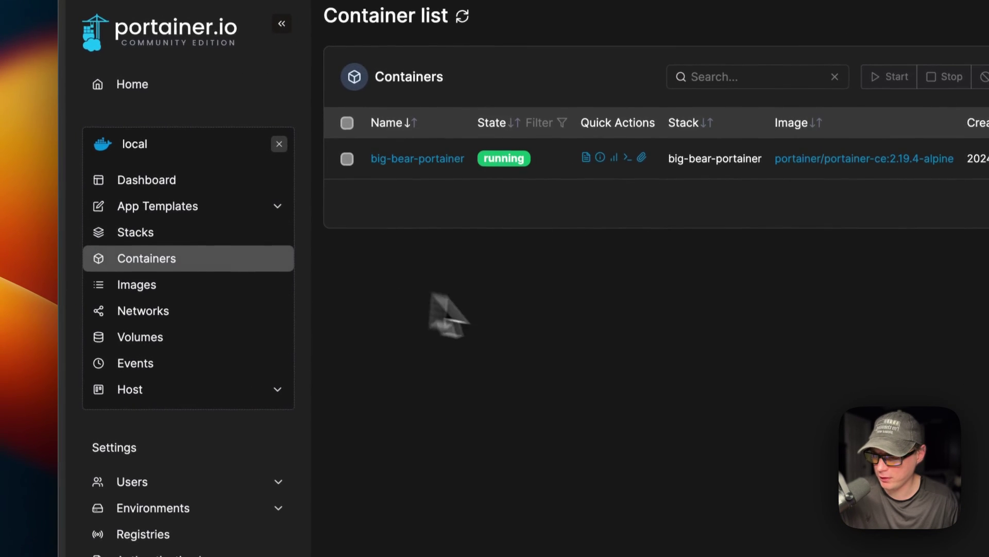
{"action": "left_click", "coordinate": [221, 279]}
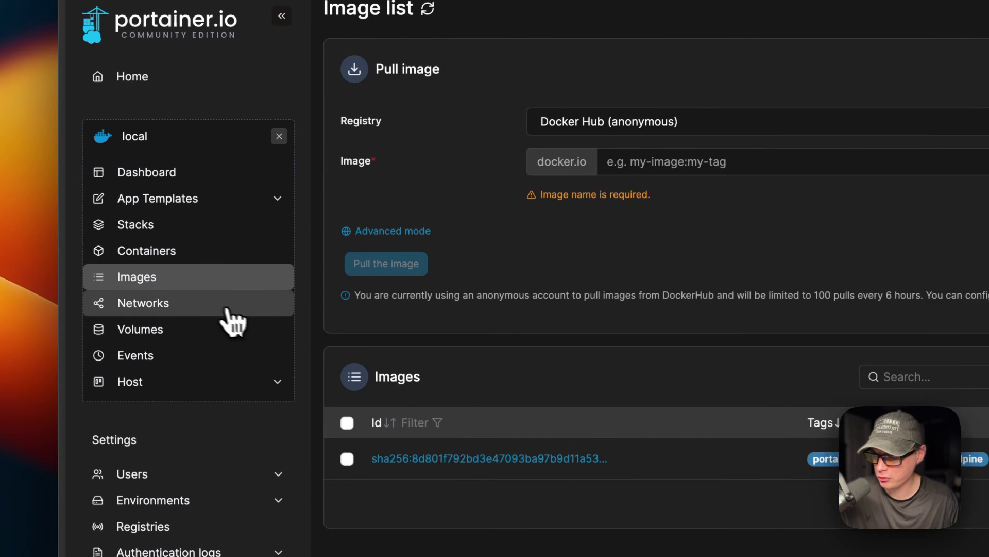
{"action": "left_click", "coordinate": [227, 305]}
{"action": "left_click", "coordinate": [212, 335]}
{"action": "scroll", "coordinate": [232, 335], "scroll_direction": "down", "scroll_amount": 2}
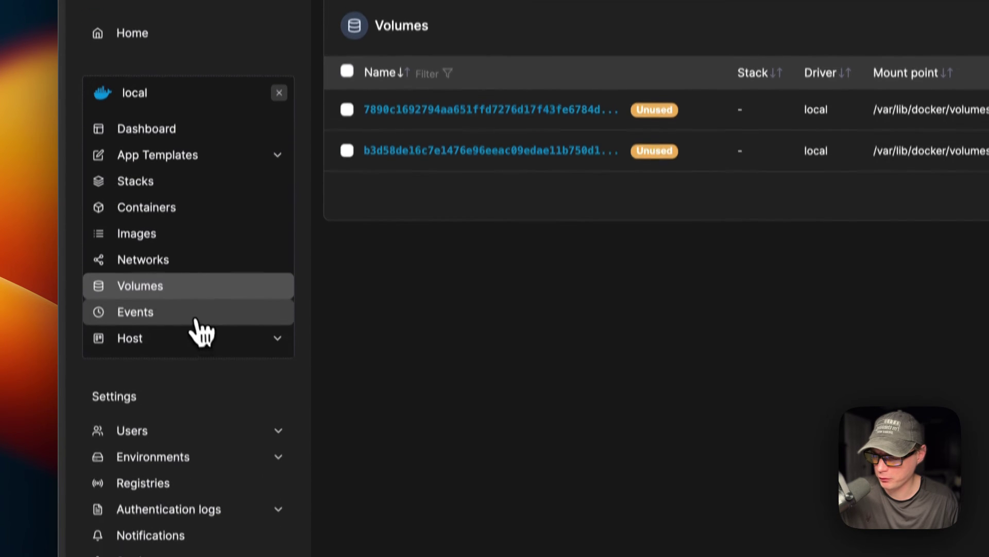
- Check the events and host details, then return to the environment dashboard
{"action": "left_click", "coordinate": [216, 309]}
{"action": "left_click", "coordinate": [203, 320]}
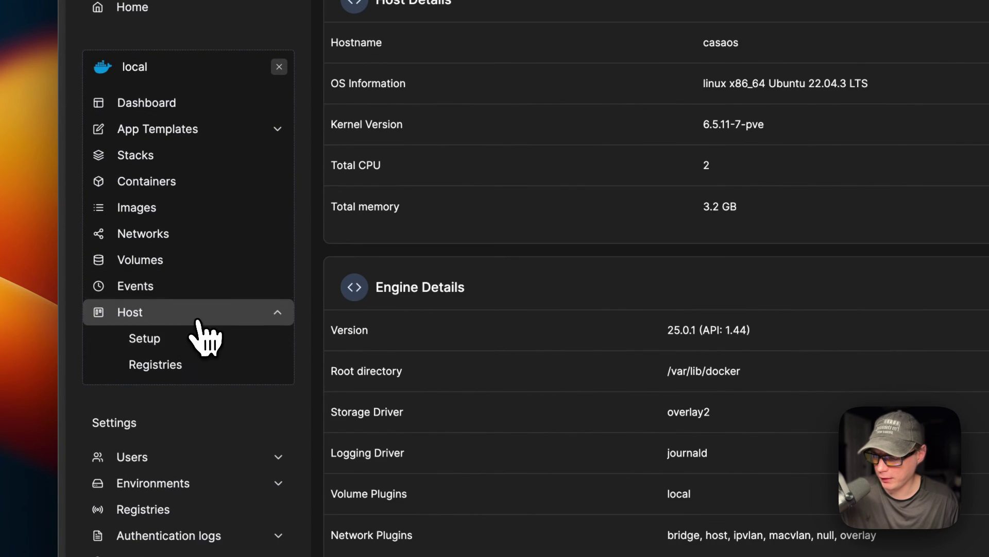
{"action": "scroll", "coordinate": [180, 284], "scroll_direction": "up", "scroll_amount": 3}
{"action": "left_click", "coordinate": [166, 227]}
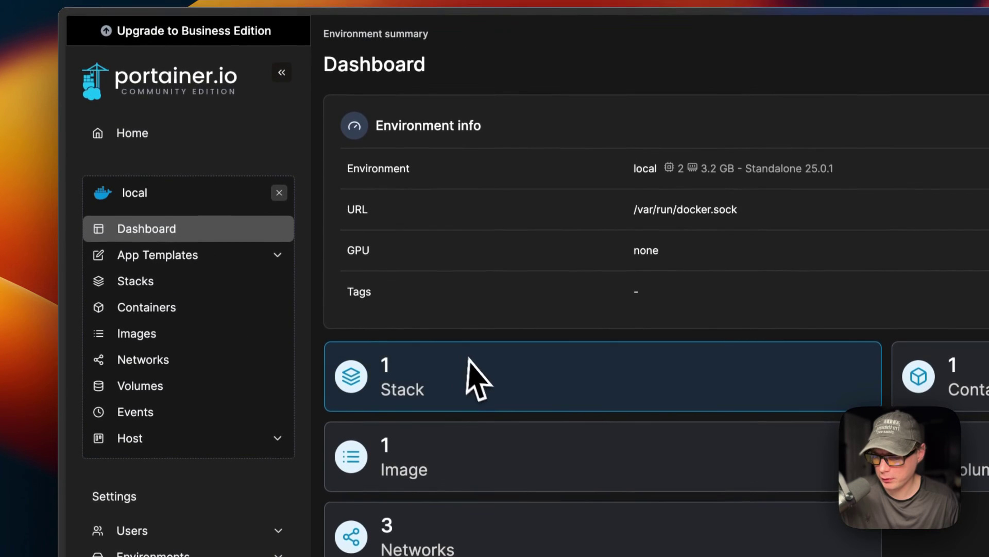